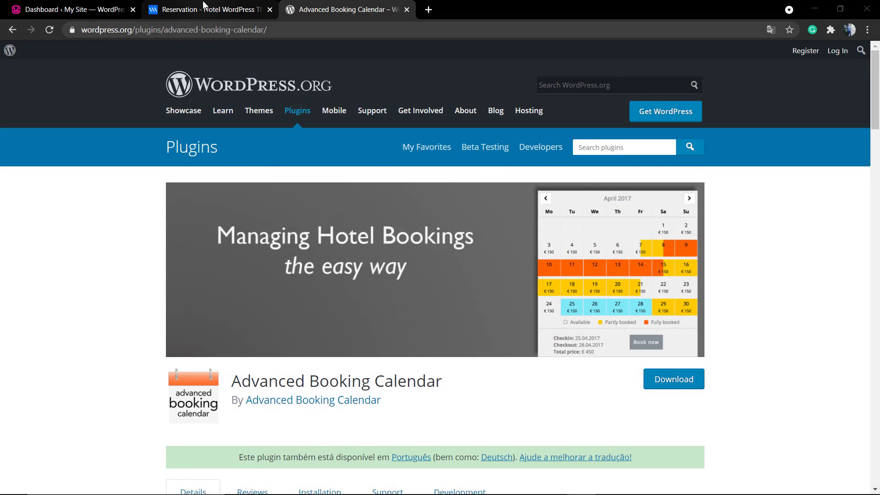
Step: On the Reservation page, pick 10–16 May with 5 persons and check availability
click(207, 9)
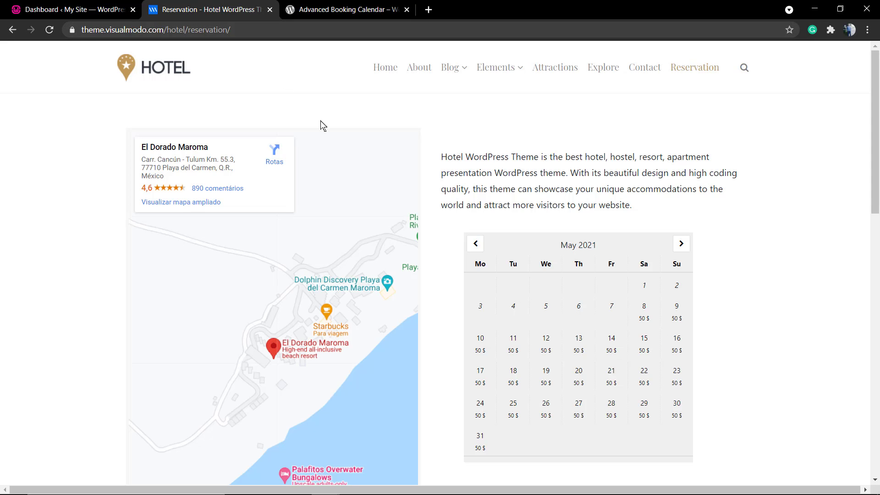
click(696, 71)
scroll(504, 144, down, 4)
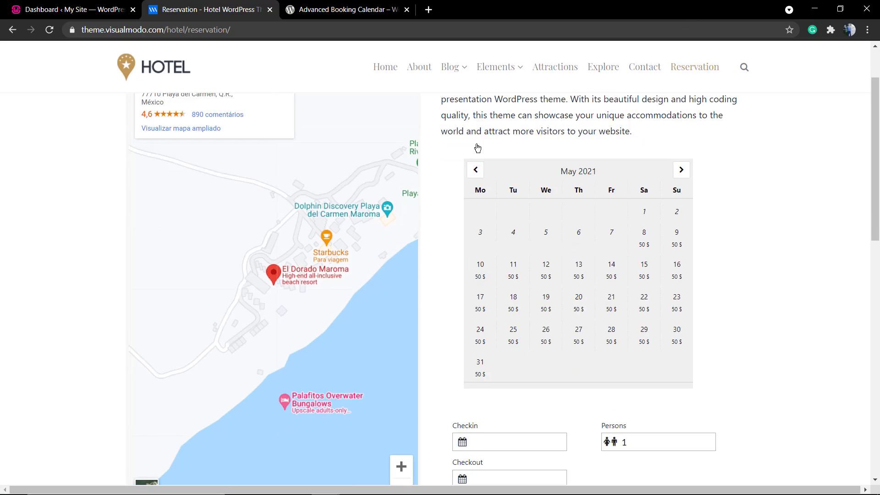
scroll(460, 149, up, 2)
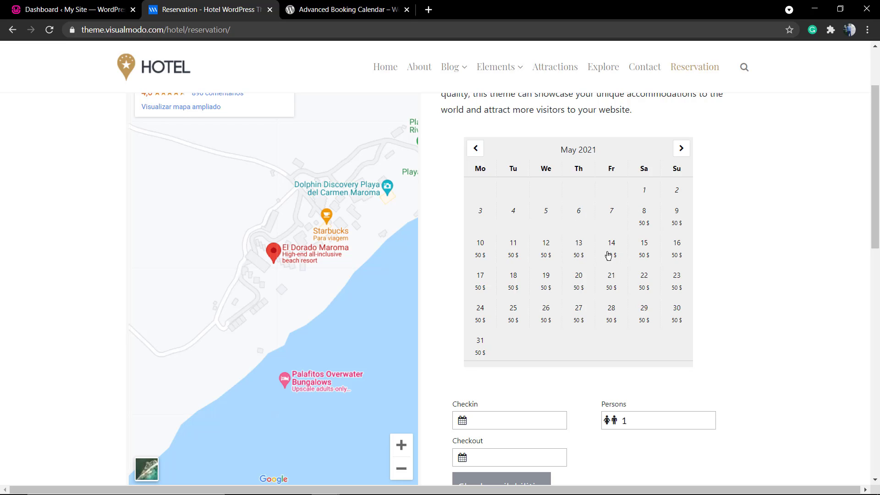
click(481, 251)
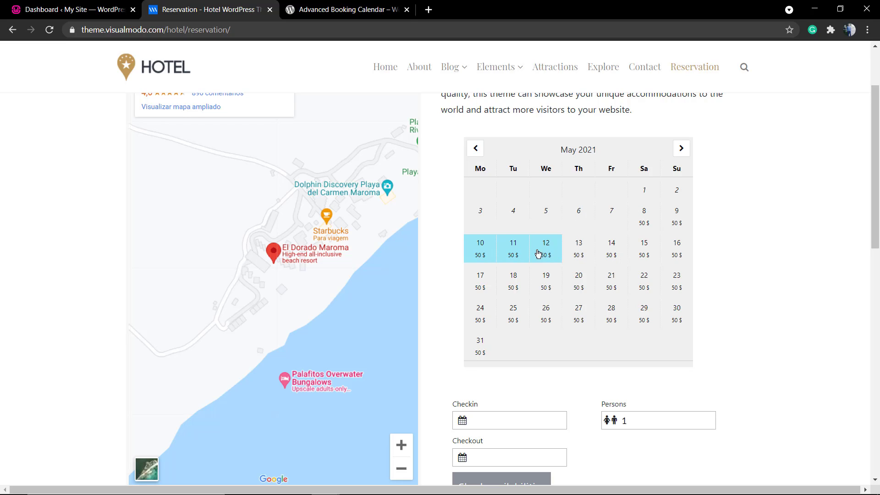
click(675, 255)
scroll(568, 308, down, 2)
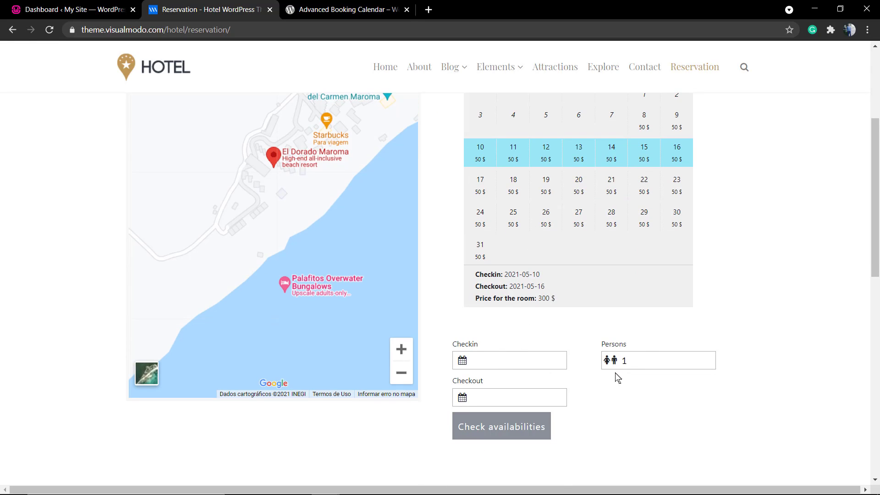
click(656, 364)
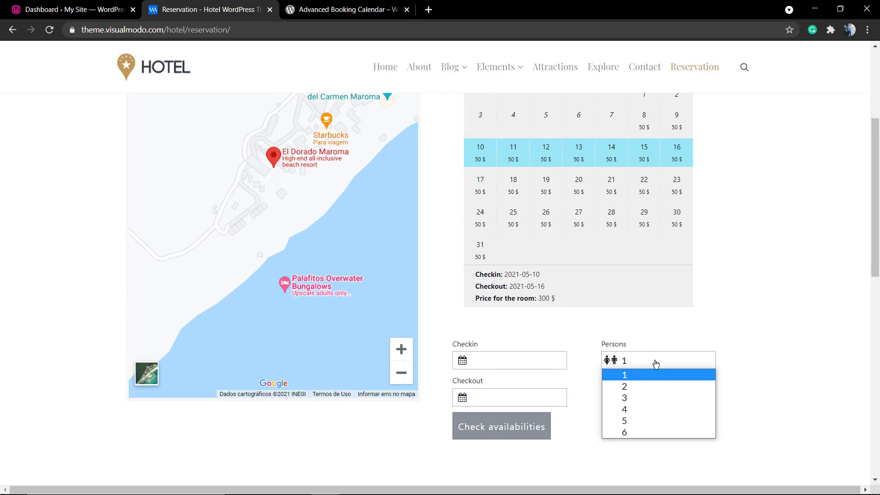
click(650, 420)
click(514, 427)
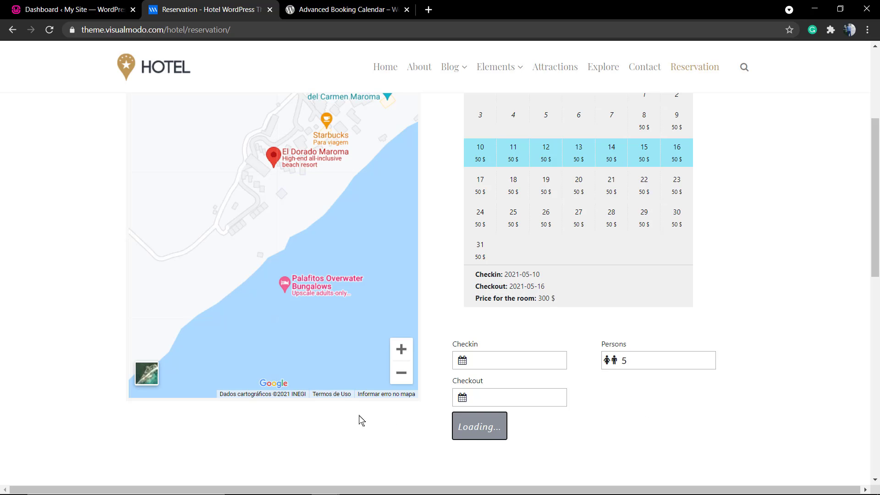
Step: Re-pick 10 May check-in and 16 May check-out, then check availability again
scroll(450, 344, down, 4)
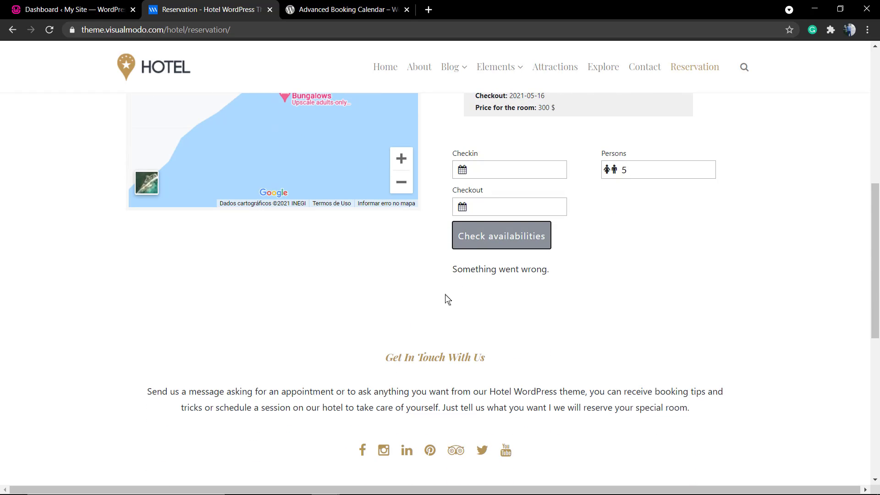
scroll(465, 285, up, 1)
scroll(464, 284, up, 2)
click(502, 266)
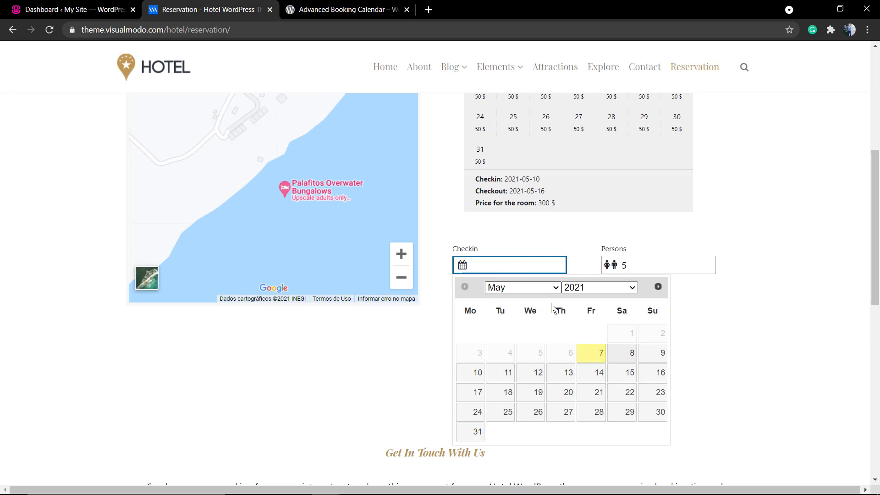
click(473, 372)
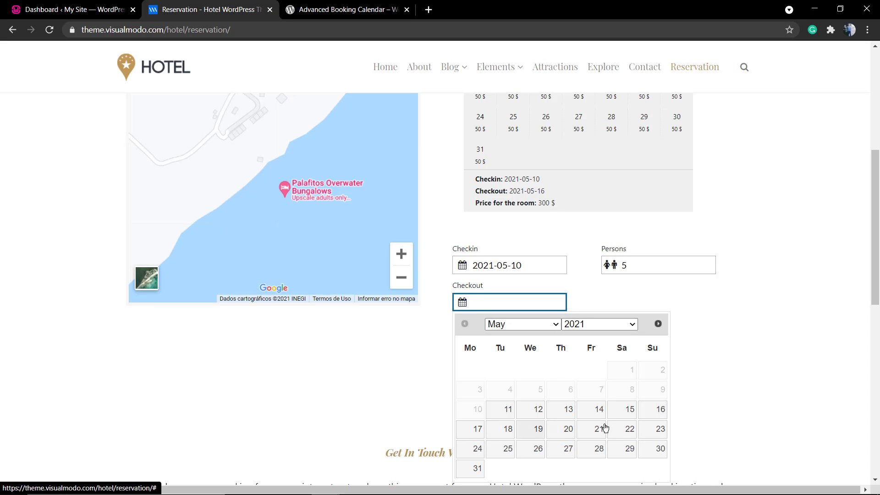
click(659, 412)
click(505, 328)
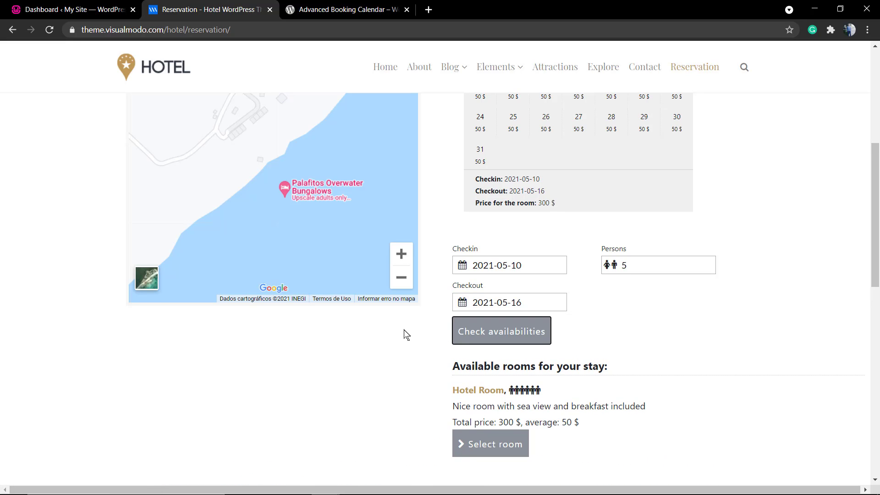
Step: Select the Hotel Room and go to Book now, reaching the 300 $ booking form
scroll(405, 334, down, 2)
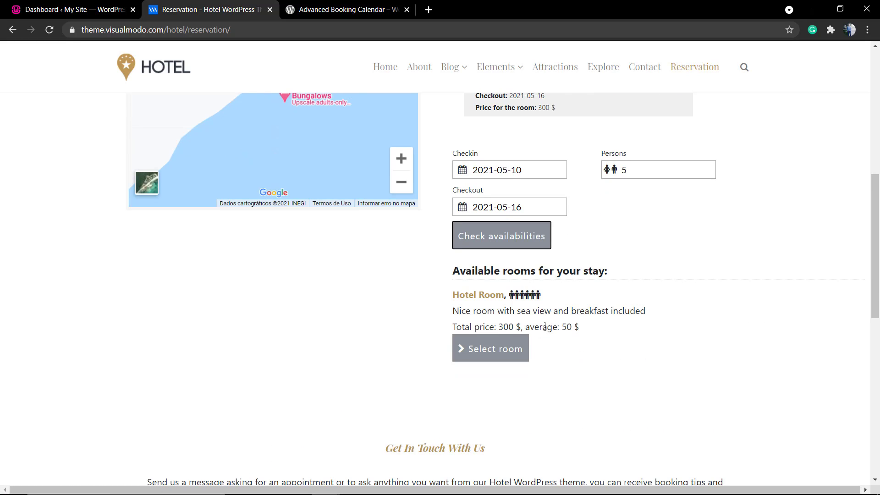
click(504, 348)
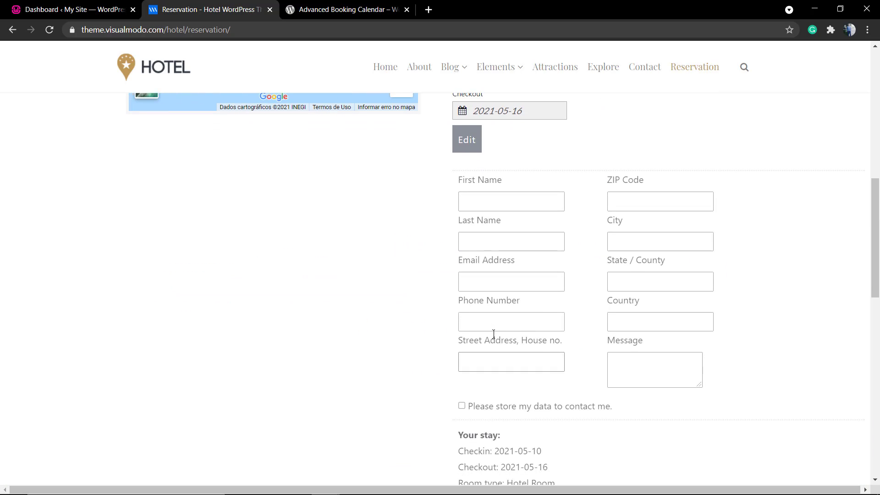
scroll(550, 224, down, 4)
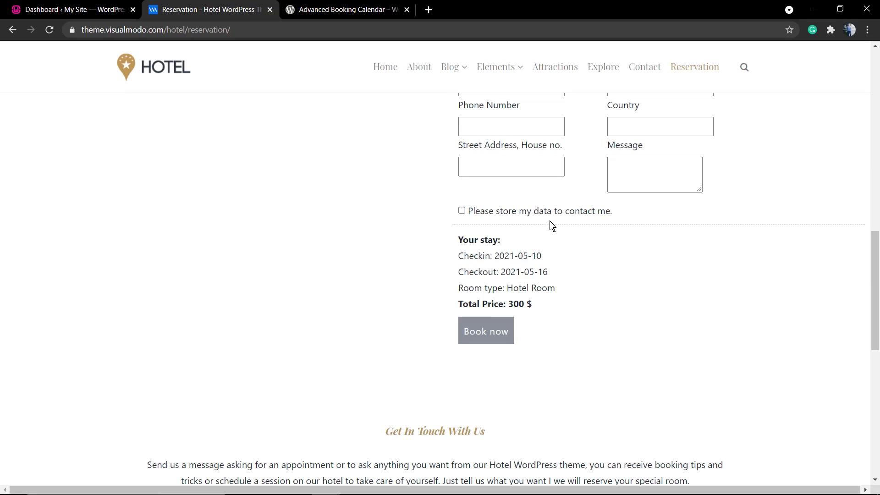
click(486, 342)
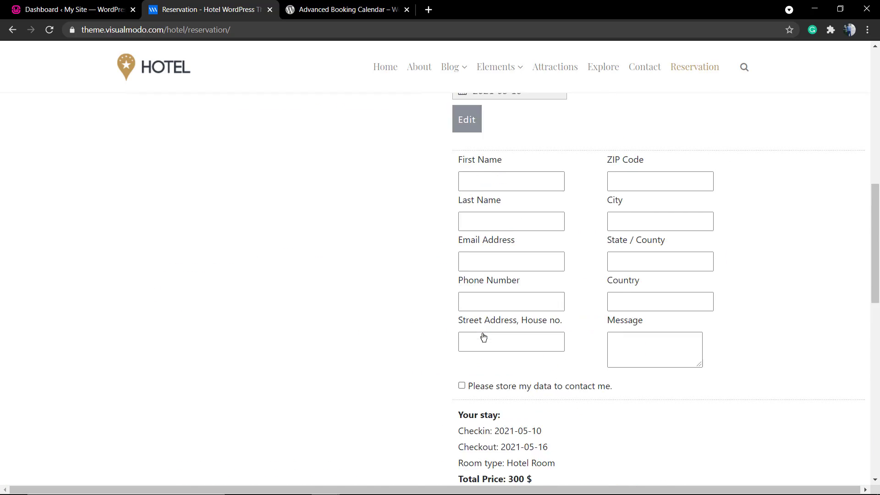
scroll(484, 336, up, 8)
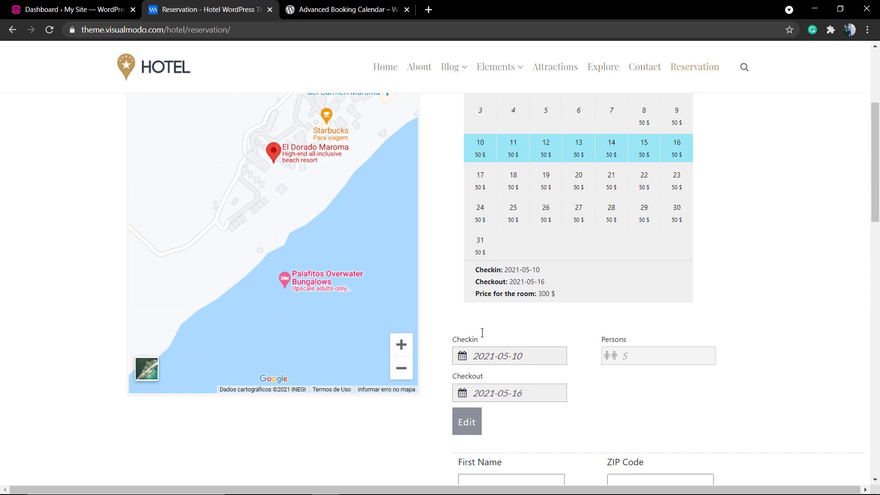
scroll(483, 339, down, 2)
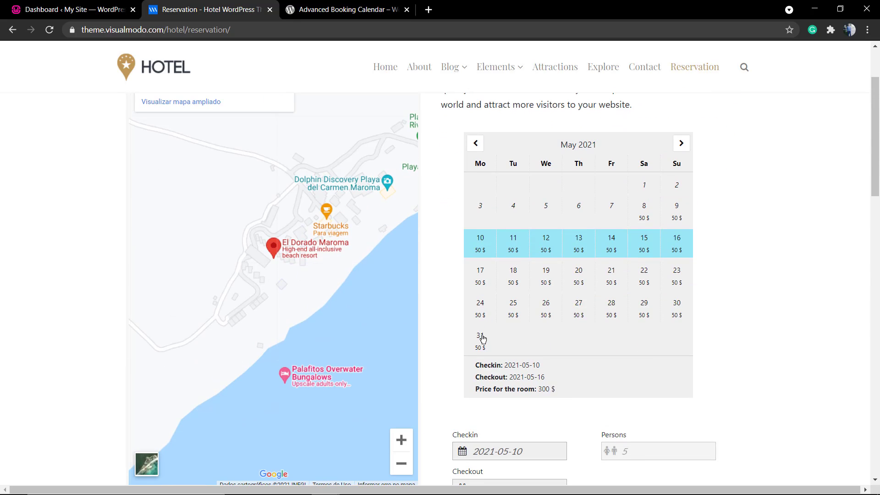
scroll(483, 339, down, 13)
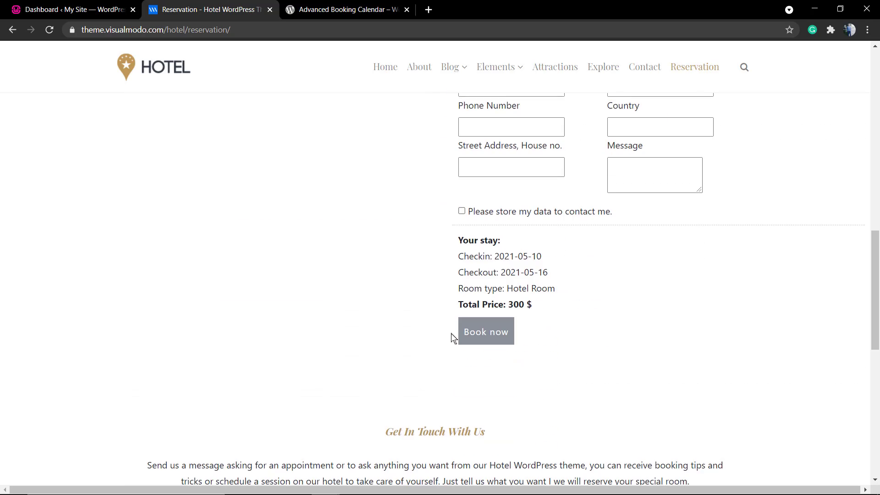
scroll(435, 337, up, 5)
scroll(424, 336, up, 8)
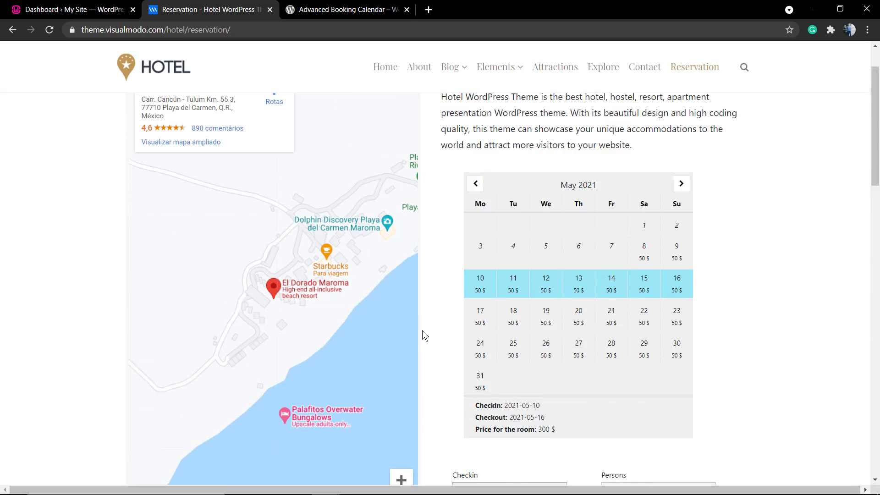
Step: Go to the Advanced Booking Calendar plugin page and scroll down to its Screenshots
click(320, 6)
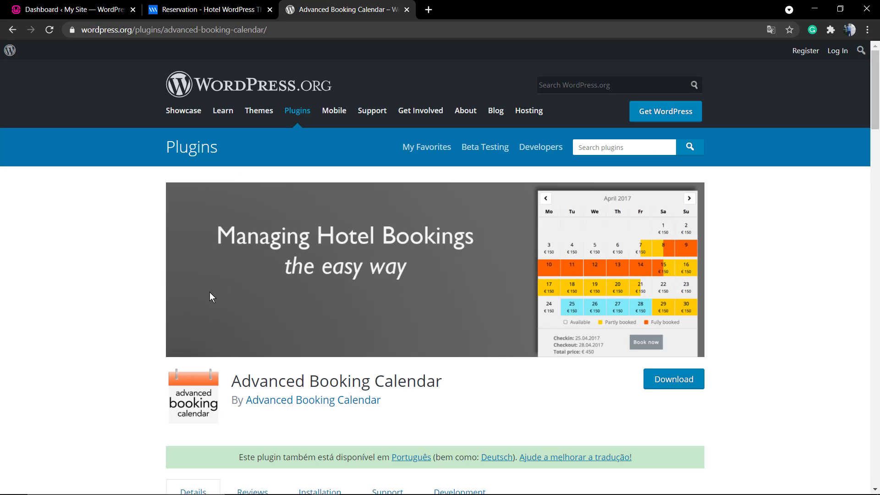
scroll(210, 292, down, 10)
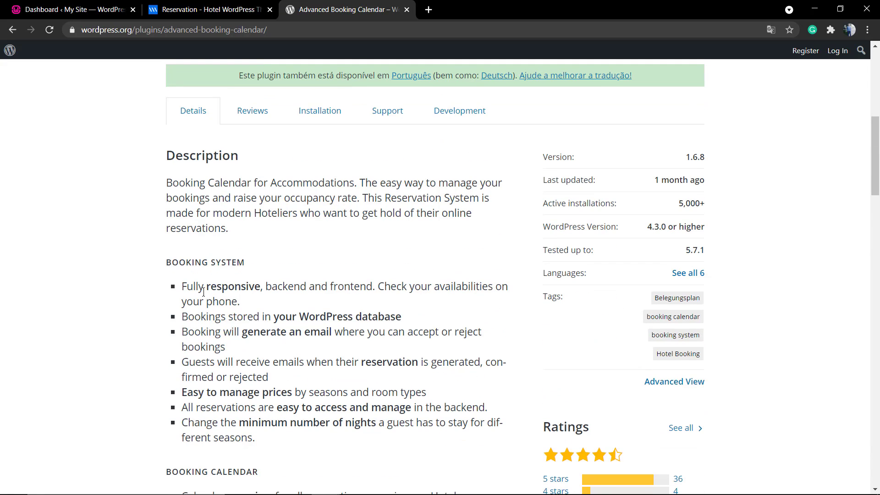
scroll(204, 292, down, 17)
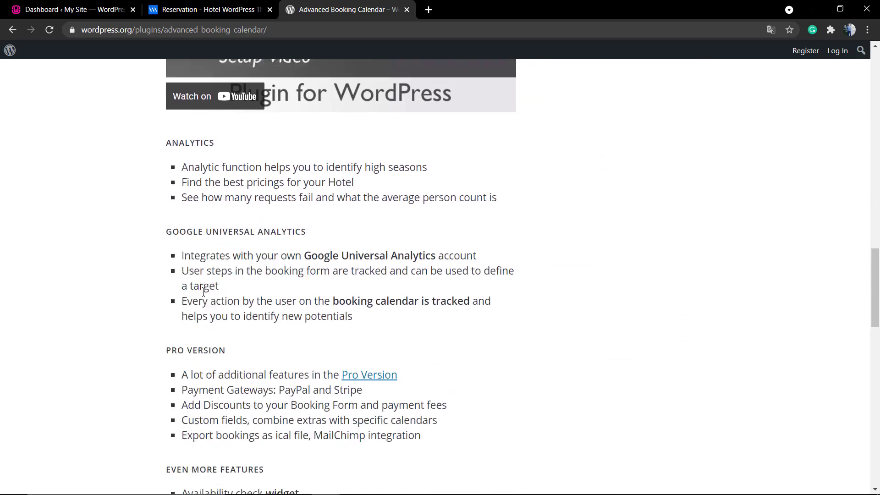
scroll(203, 292, down, 9)
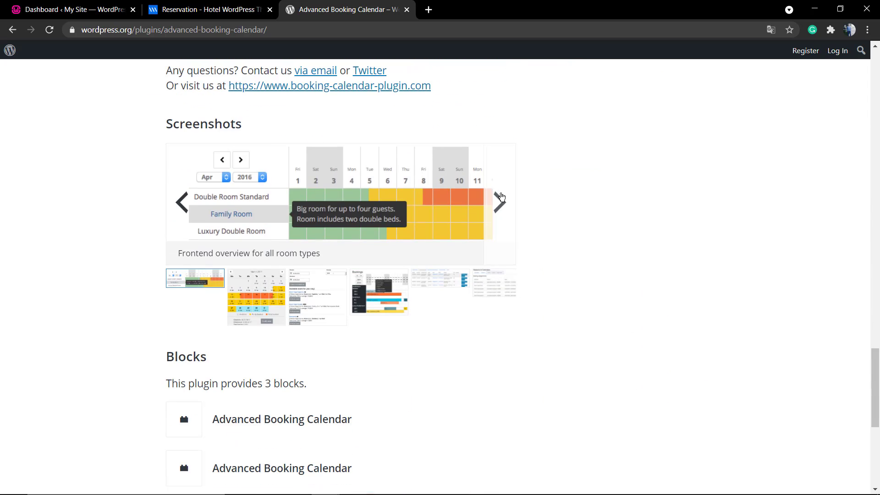
Step: Step through the screenshots: booking form, bookings backend, Seasons & Calendars and analytics charts
click(502, 197)
click(502, 198)
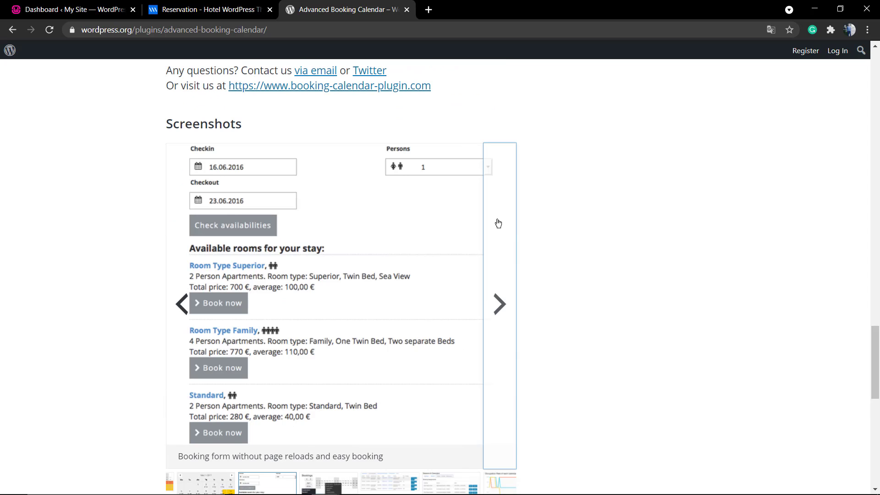
click(499, 223)
click(499, 223)
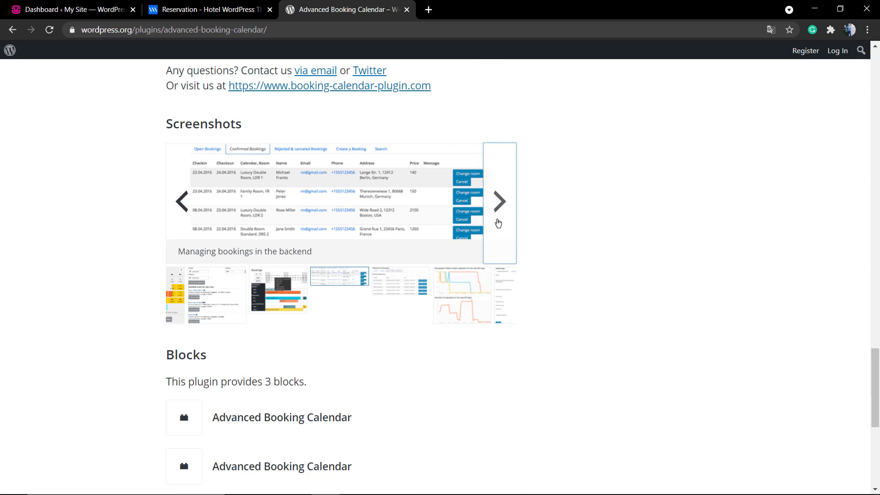
click(499, 224)
click(498, 223)
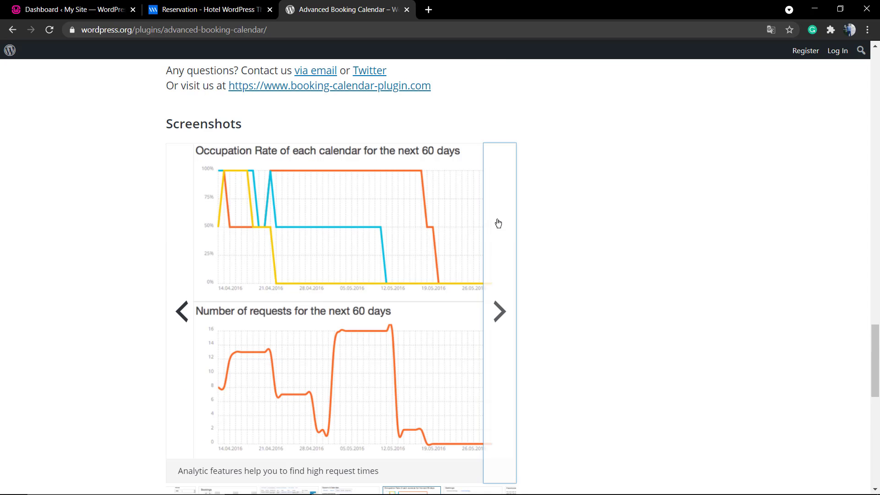
scroll(517, 226, up, 20)
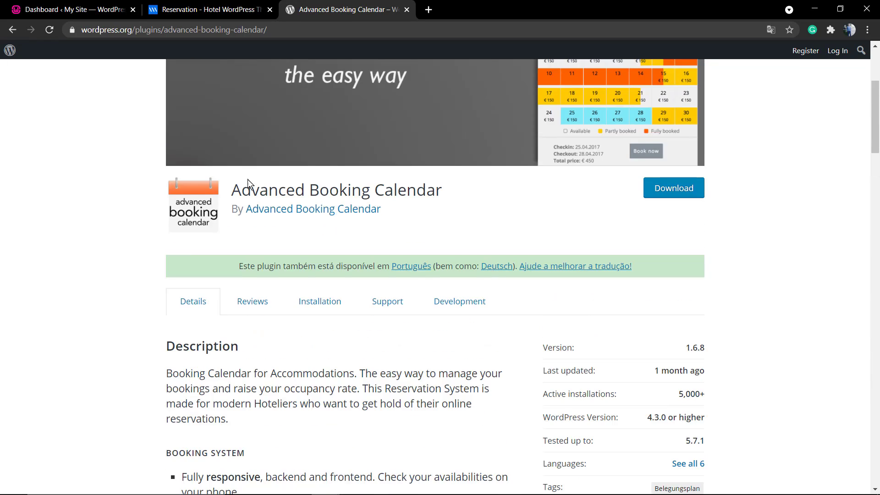
Step: From the admin dashboard, go to Plugins > Add New
scroll(248, 180, up, 5)
click(68, 9)
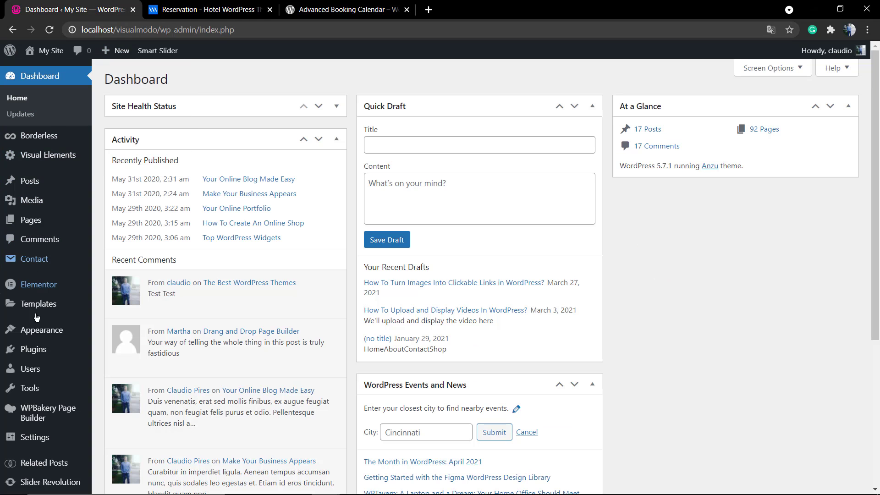
mouse_move(53, 353)
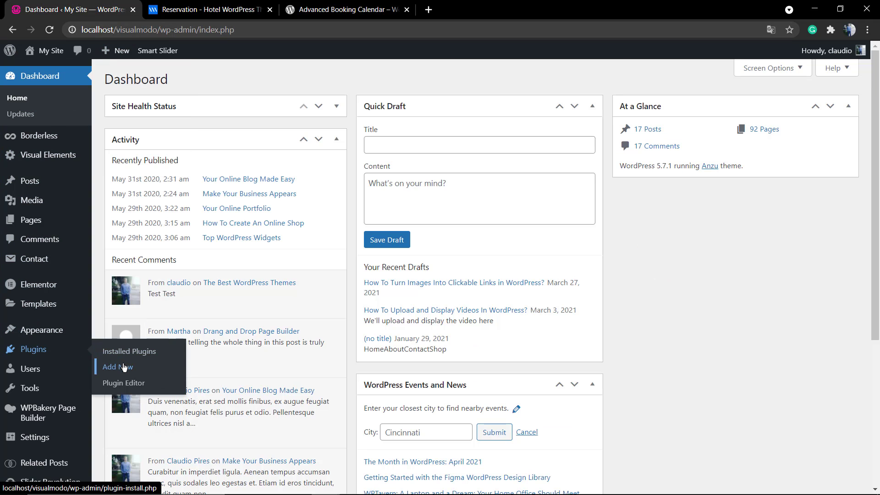
click(124, 367)
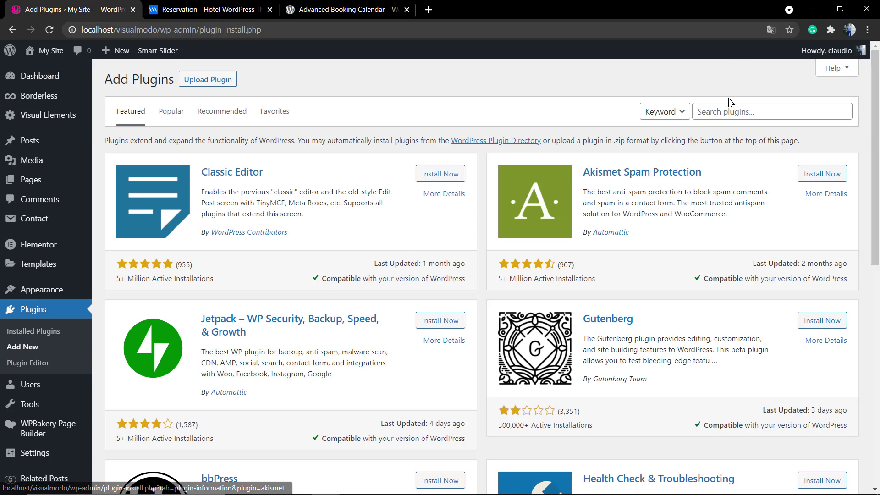
Step: Search plugins for 'booking calendar' and scroll to the Advanced Booking Calendar result
click(736, 105)
text(boo)
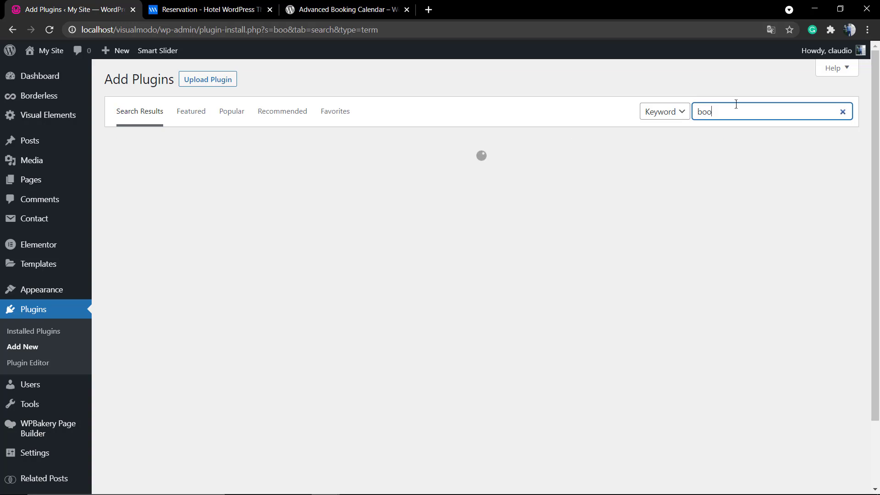
text(king calendar)
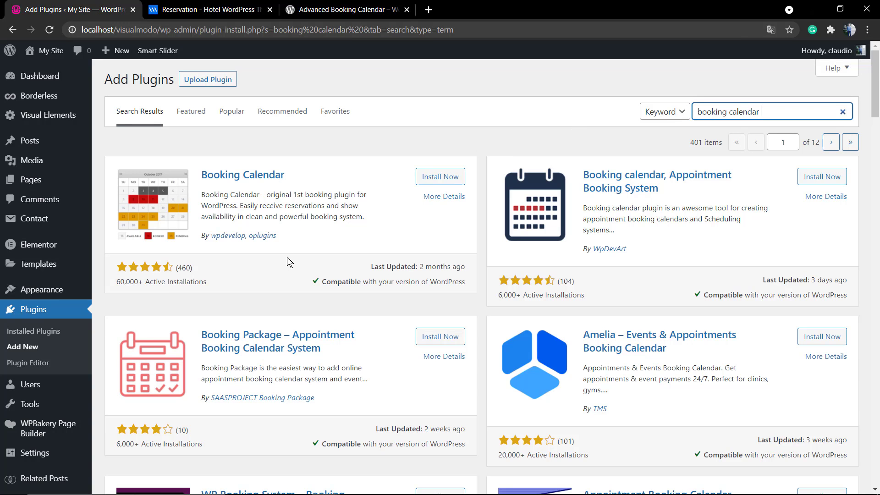
scroll(290, 260, down, 4)
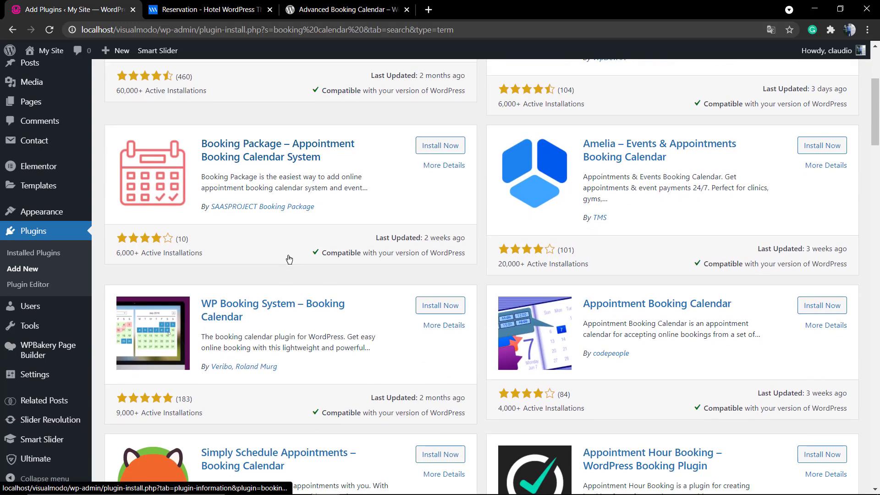
scroll(287, 255, down, 7)
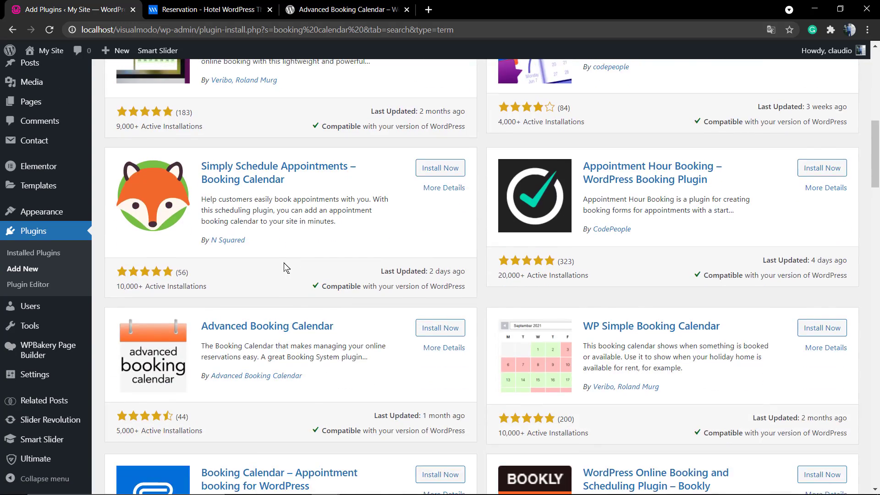
scroll(270, 248, down, 5)
triple_click(214, 155)
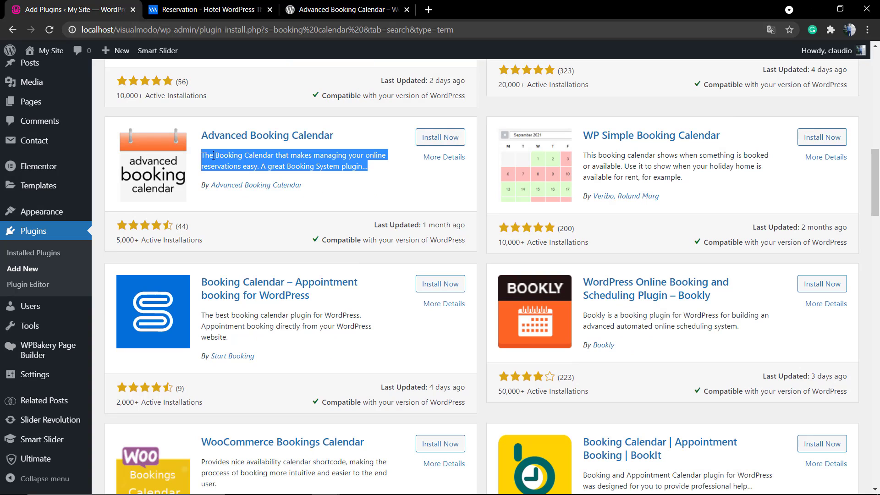
click(214, 155)
scroll(293, 206, up, 2)
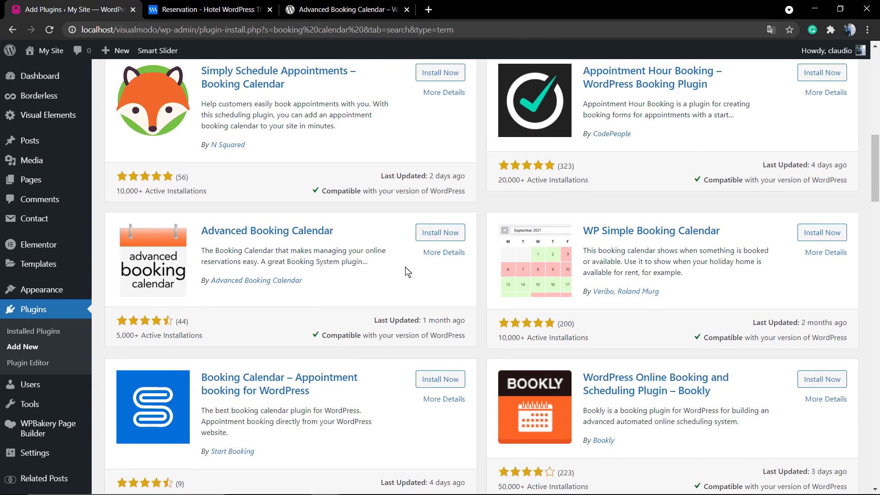
Step: Install and activate the Advanced Booking Calendar plugin
click(437, 232)
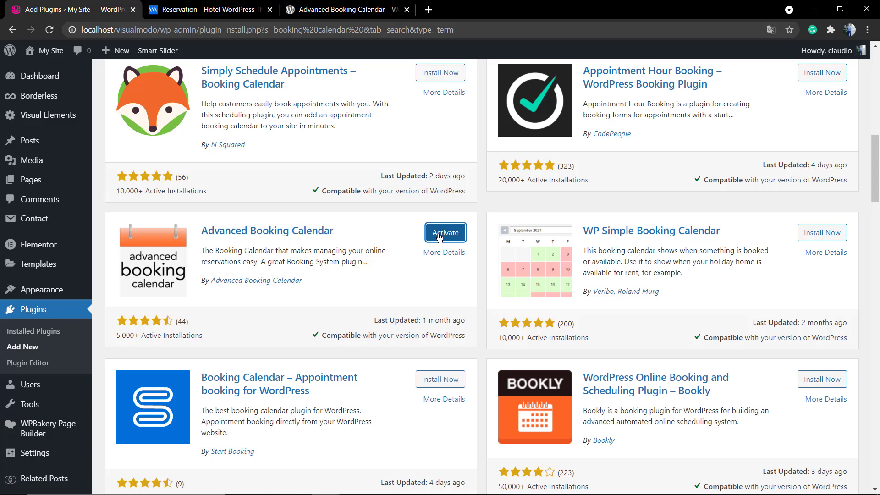
click(440, 237)
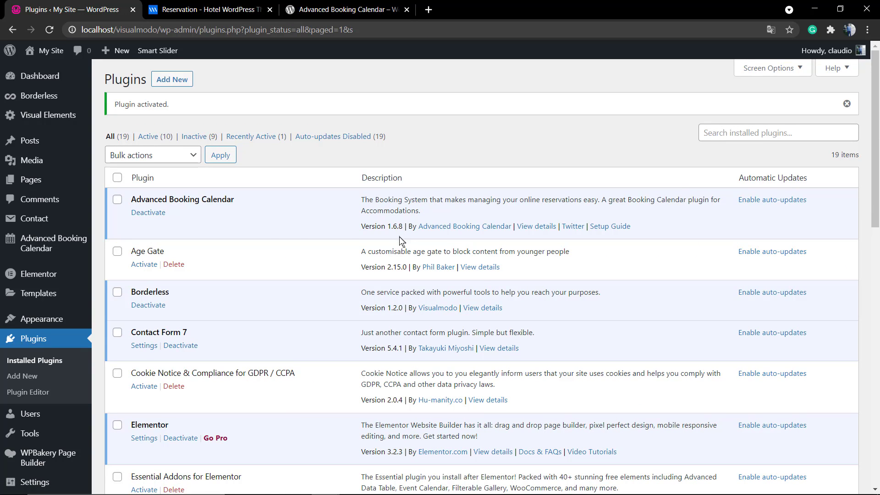
click(163, 199)
Step: Open Advanced Booking Calendar > Settings from the admin sidebar
scroll(110, 359, down, 2)
scroll(109, 362, down, 2)
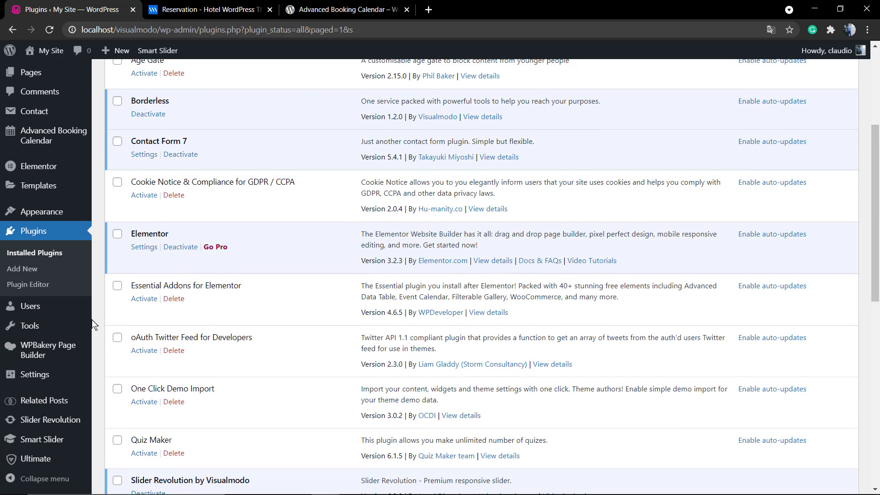
scroll(21, 275, up, 3)
click(37, 237)
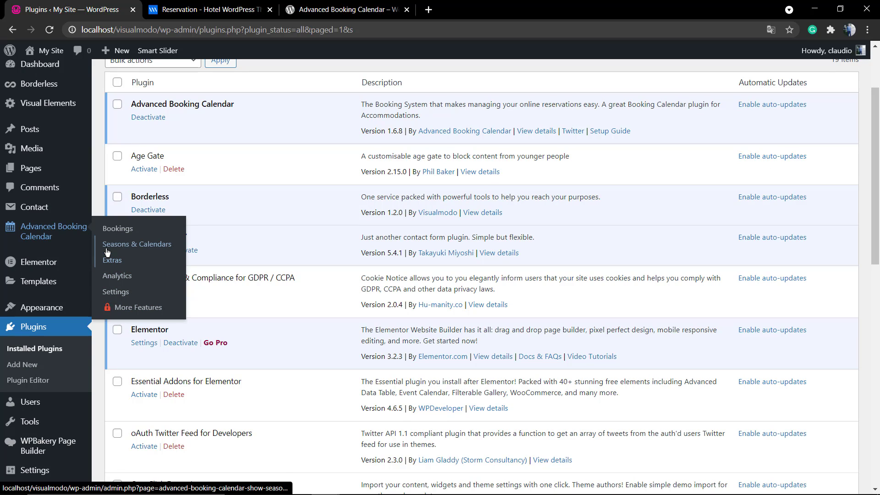
click(118, 294)
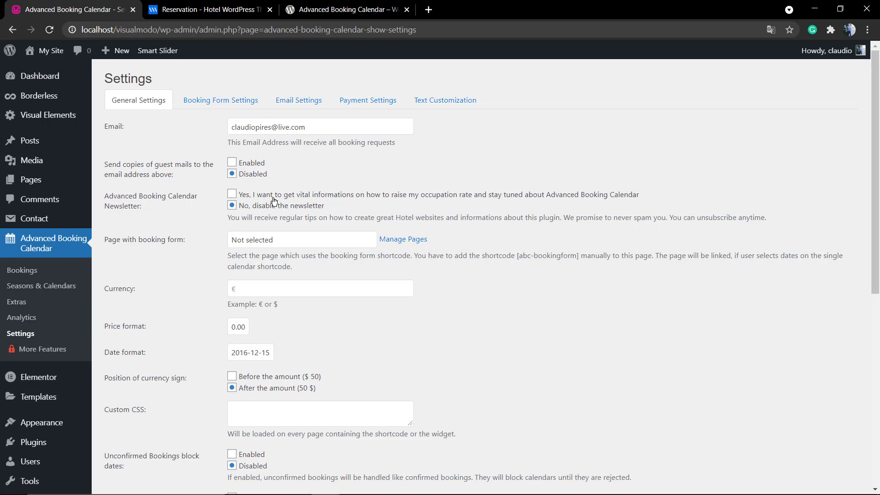
Step: Set currency $ shown before the amount, keeping the 2016-12-15 date format and no form page
click(282, 247)
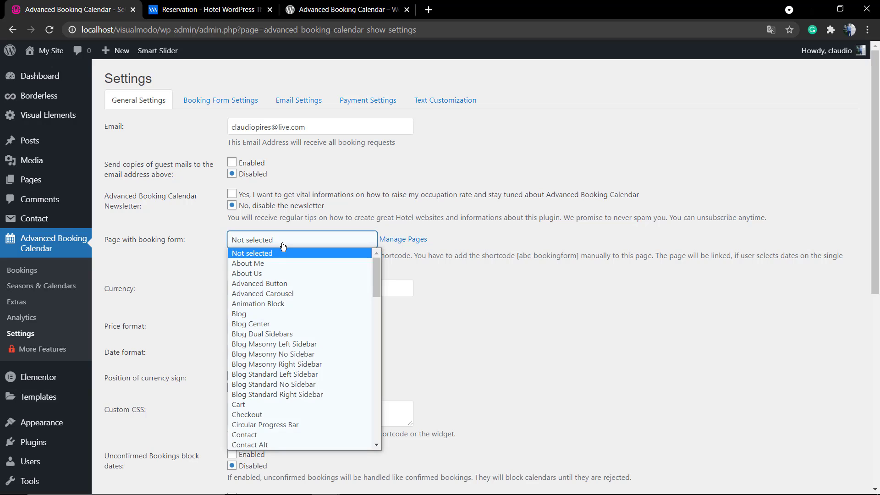
click(283, 247)
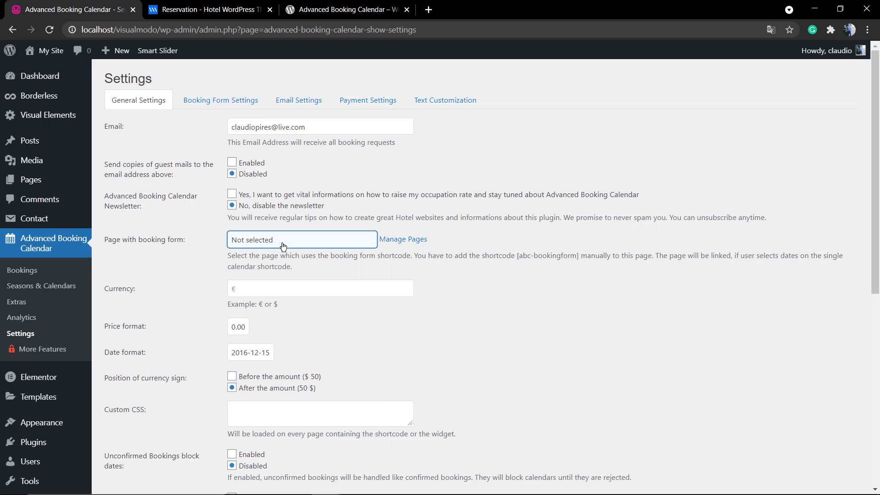
click(282, 288)
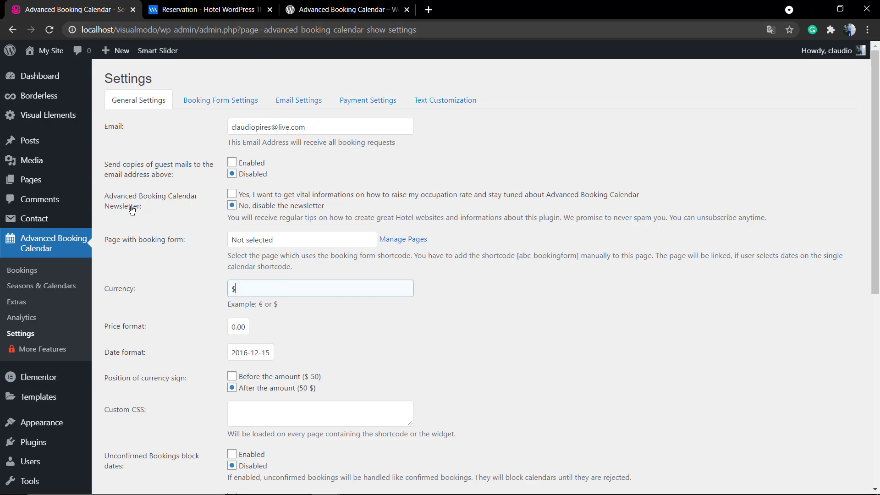
scroll(252, 292, down, 2)
click(255, 256)
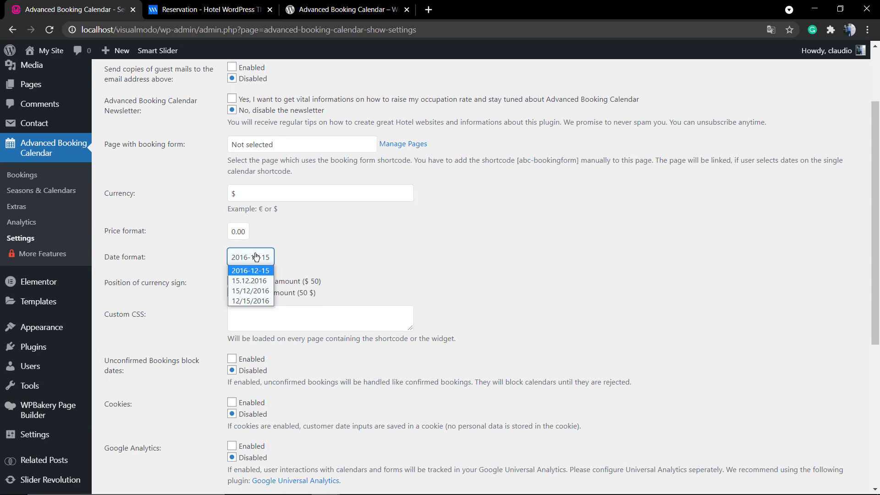
click(256, 257)
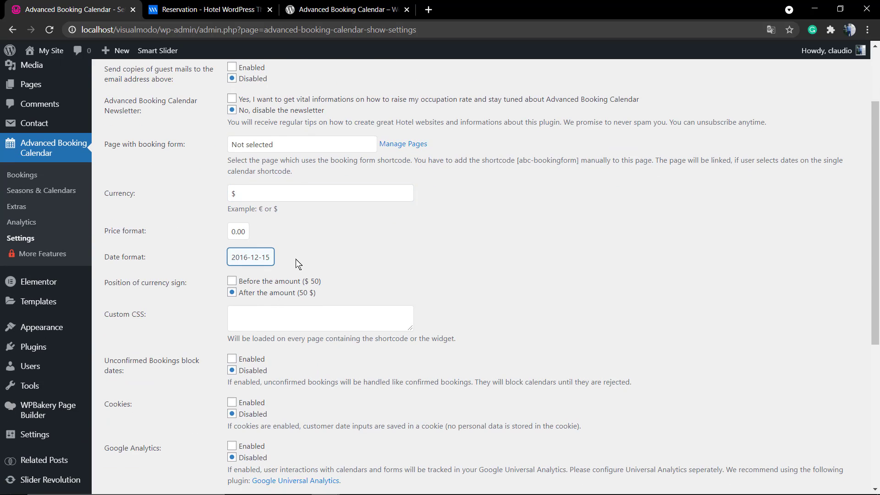
click(265, 286)
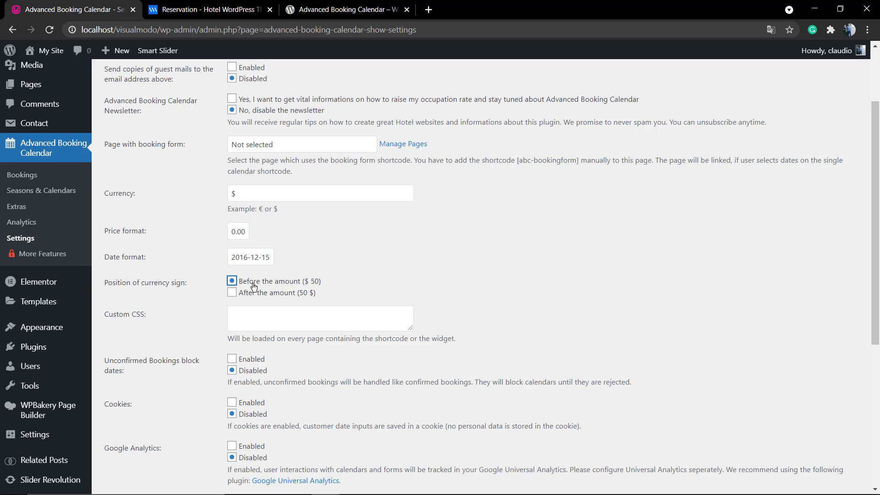
Step: Enable Google Analytics tracking for the calendars and scroll down to Save
scroll(217, 290, down, 2)
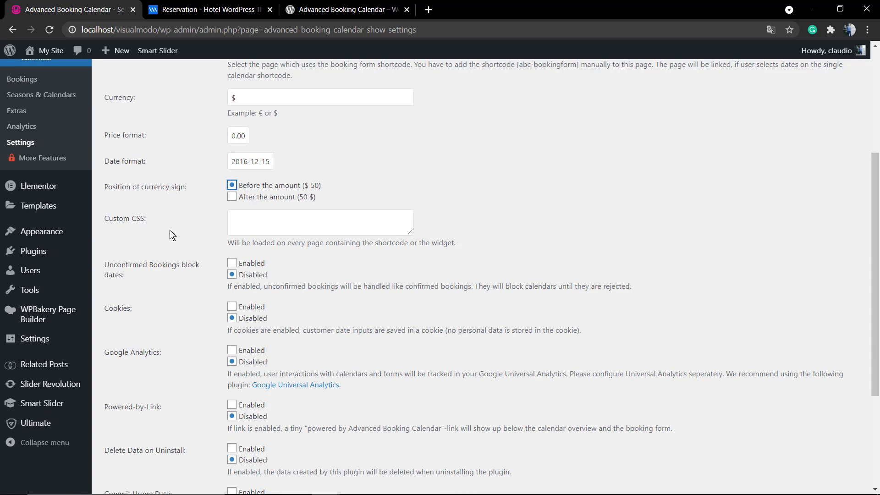
triple_click(158, 265)
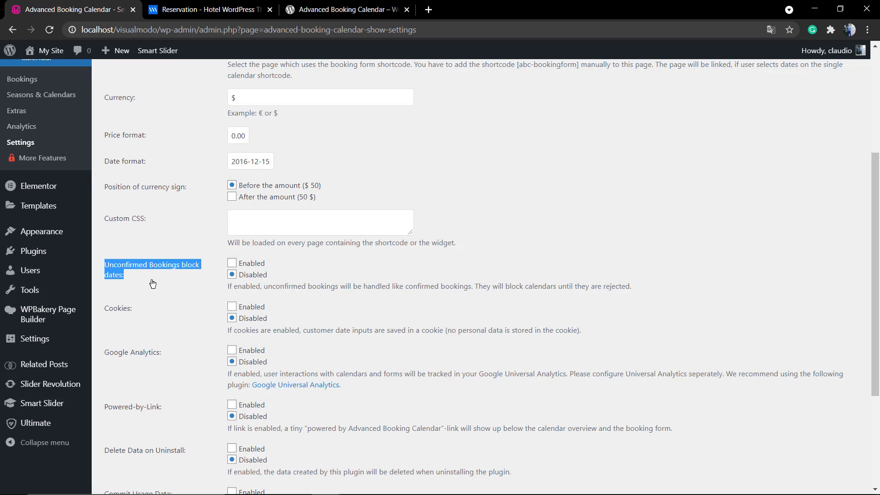
click(152, 284)
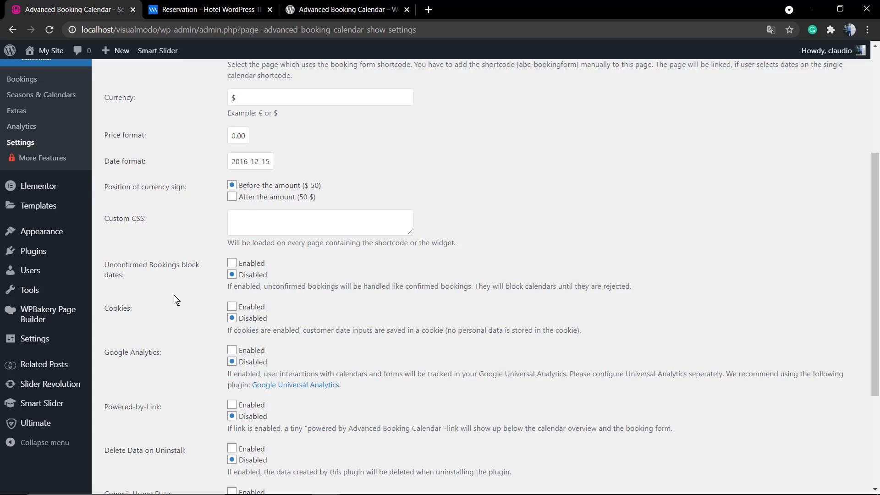
scroll(177, 298, down, 2)
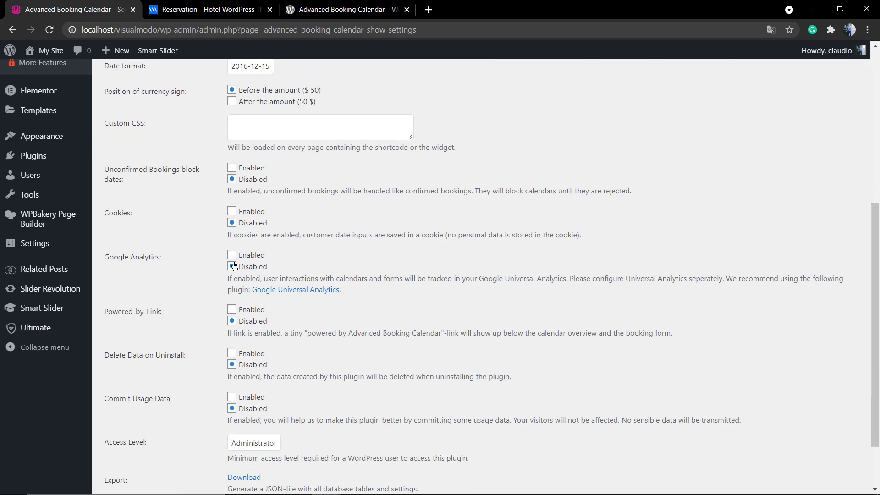
click(256, 256)
triple_click(524, 279)
click(525, 279)
scroll(321, 296, down, 3)
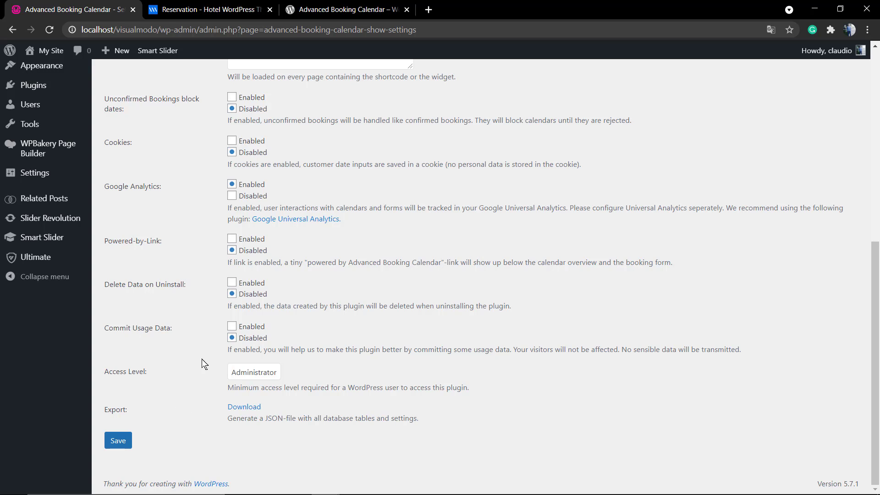
scroll(202, 358, up, 8)
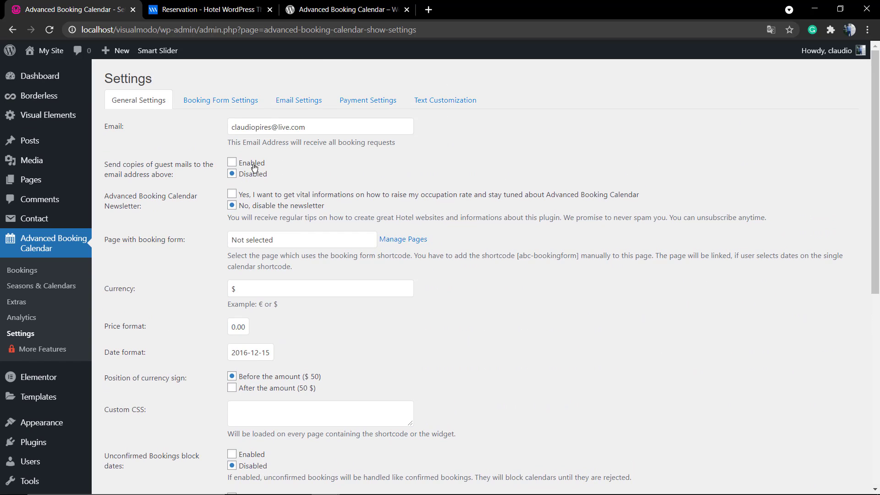
scroll(210, 178, down, 8)
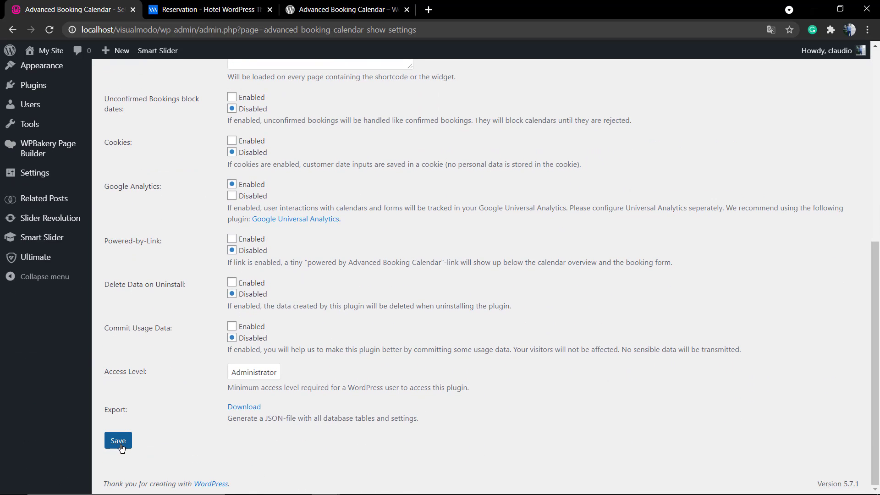
click(118, 441)
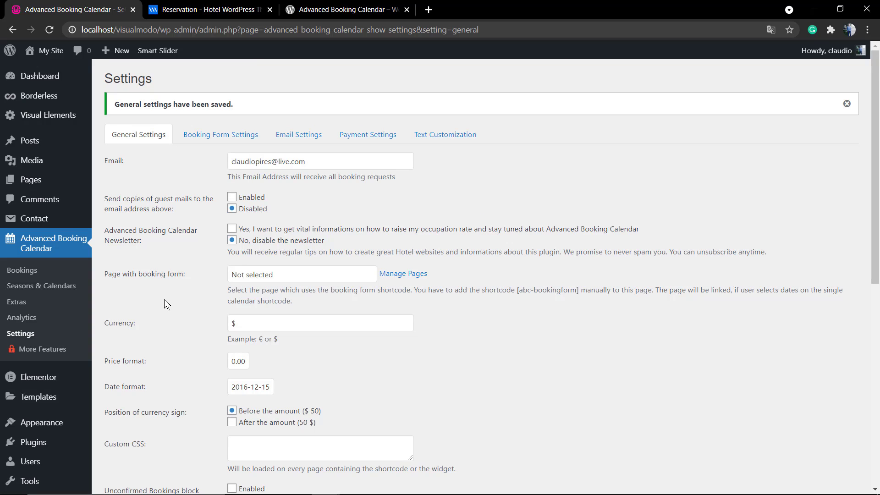
click(219, 136)
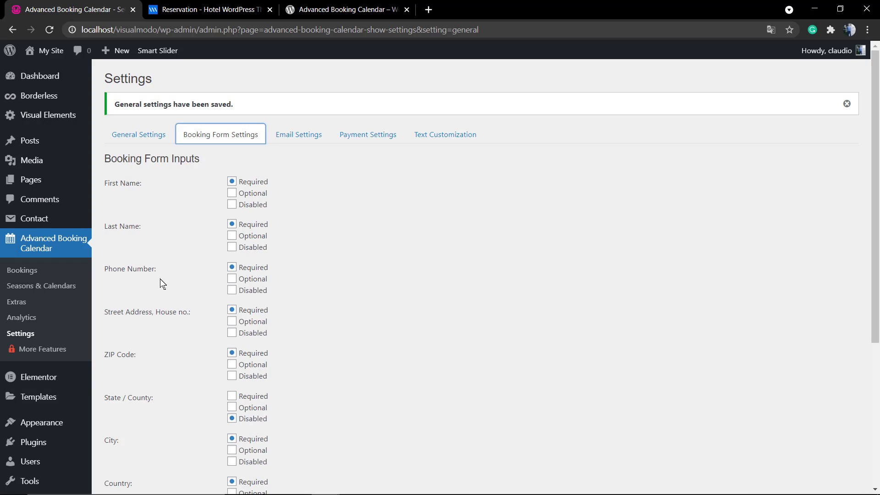
scroll(187, 273, down, 4)
Step: Review the Email Settings placeholders and the unconfirmed, confirmed, cancelled and rejected booking templates
click(300, 135)
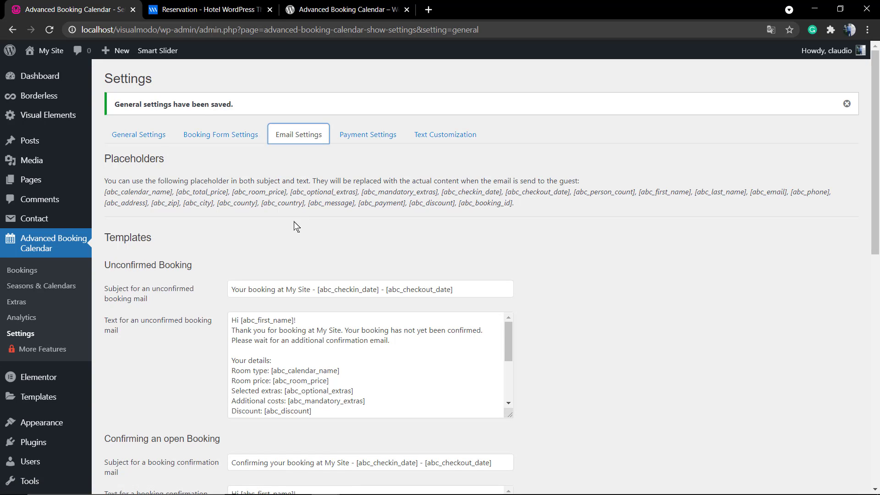
click(323, 291)
key(ctrl+a)
click(295, 294)
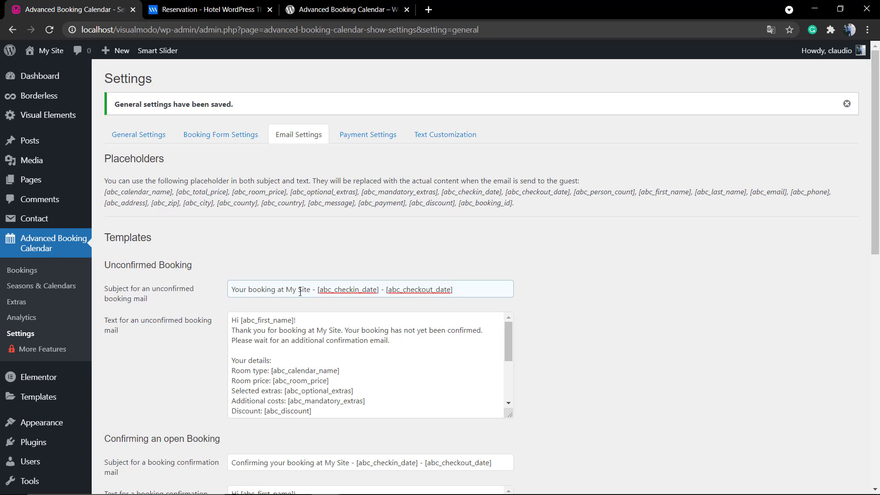
scroll(245, 286, down, 2)
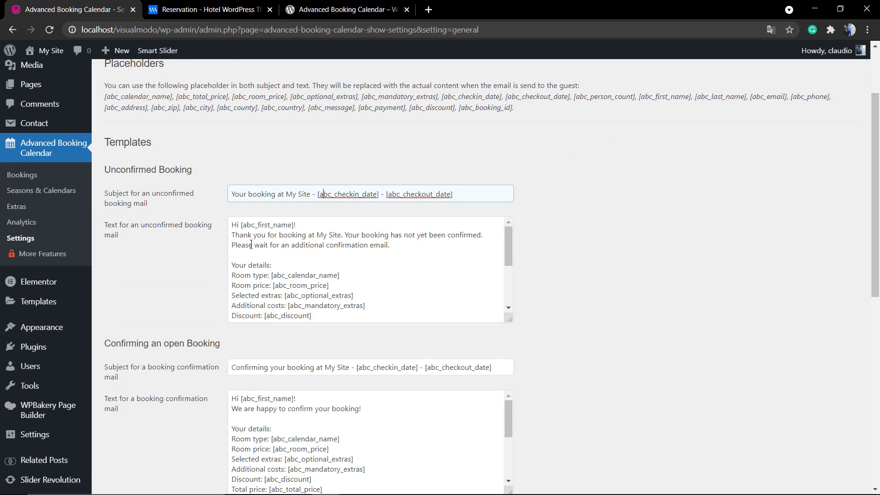
scroll(253, 249, down, 5)
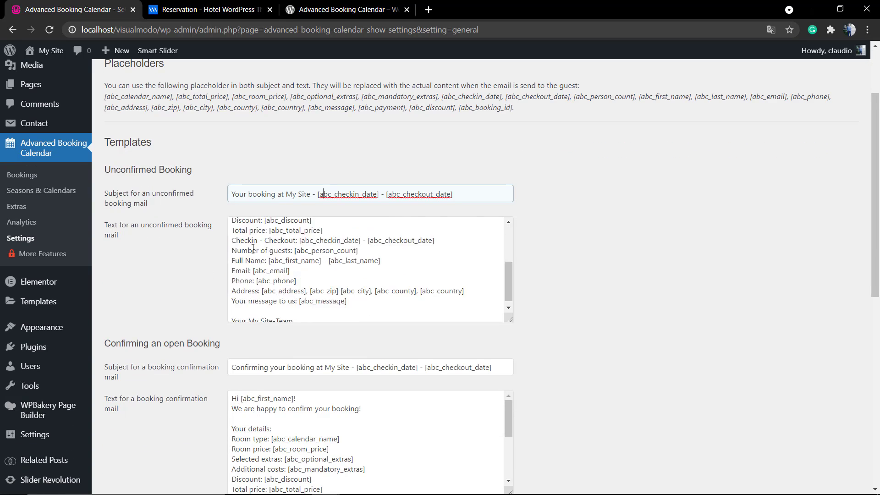
scroll(259, 251, down, 2)
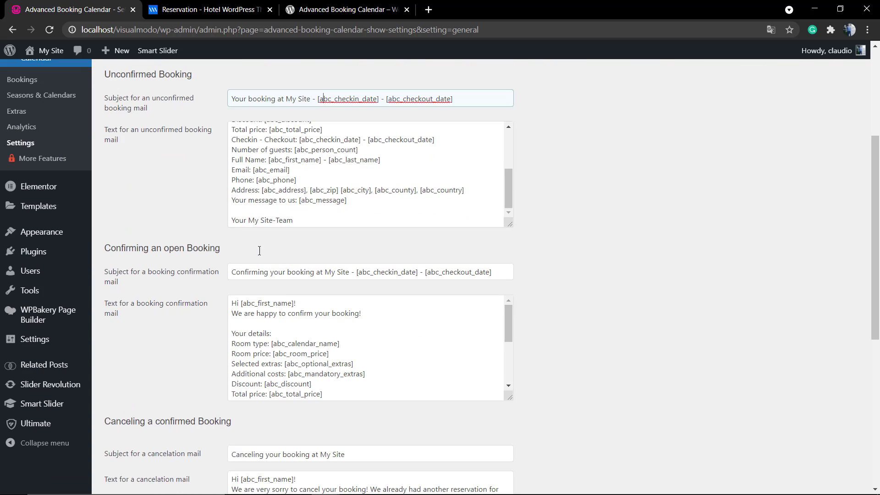
scroll(252, 277, down, 2)
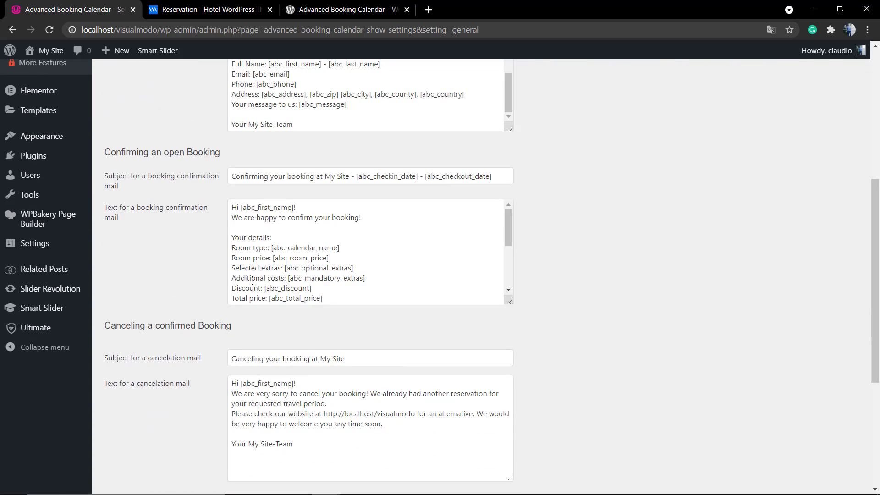
scroll(252, 281, down, 7)
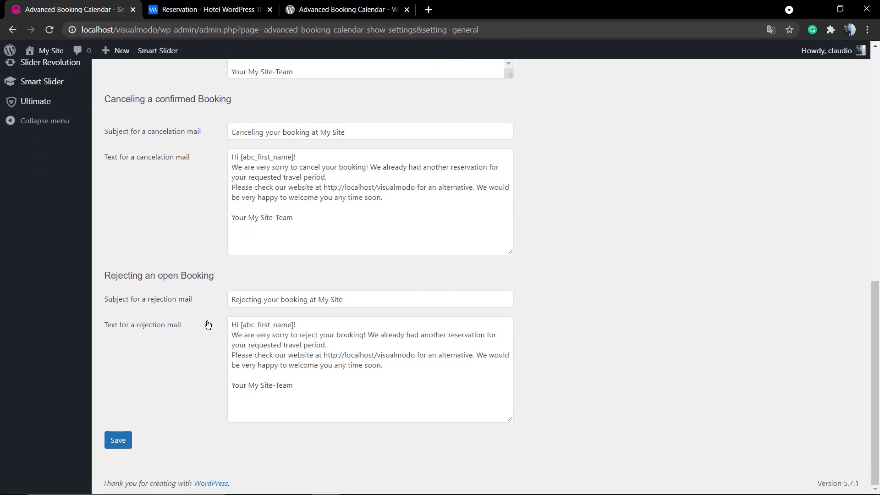
scroll(207, 324, up, 12)
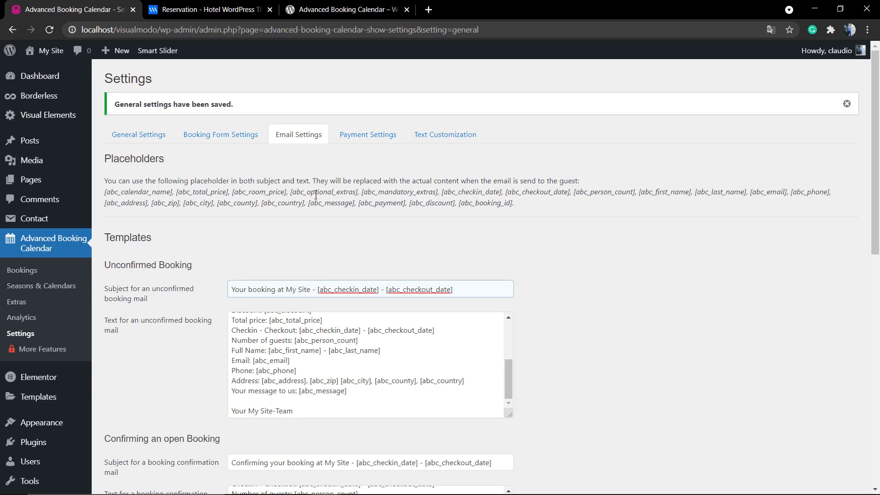
Step: In Payment Settings, toggle Activate Cash onsite on and back off, leaving it inactive
click(360, 138)
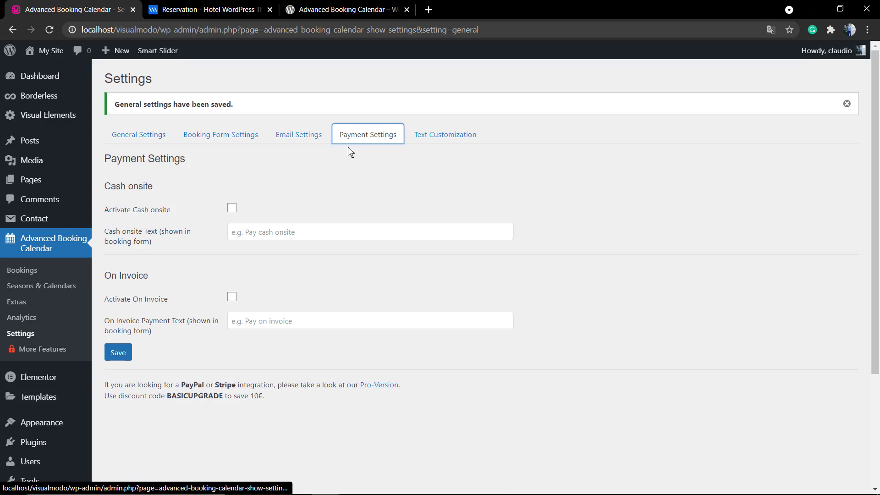
click(232, 209)
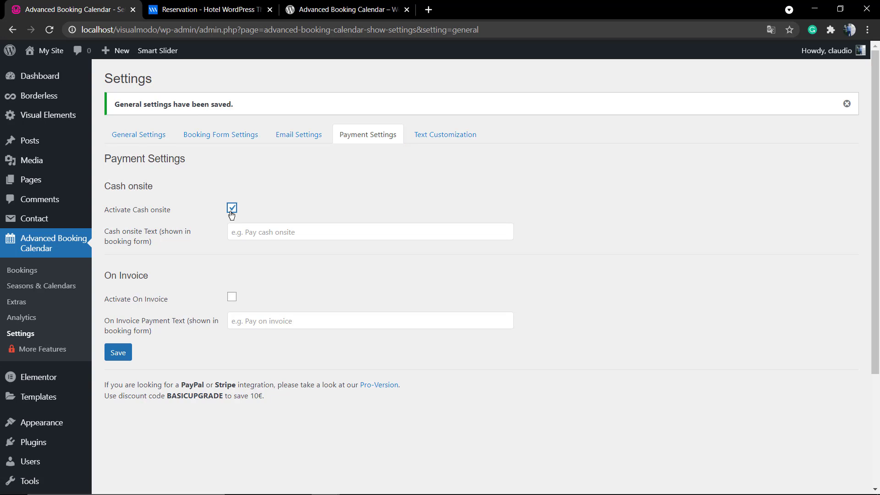
click(249, 230)
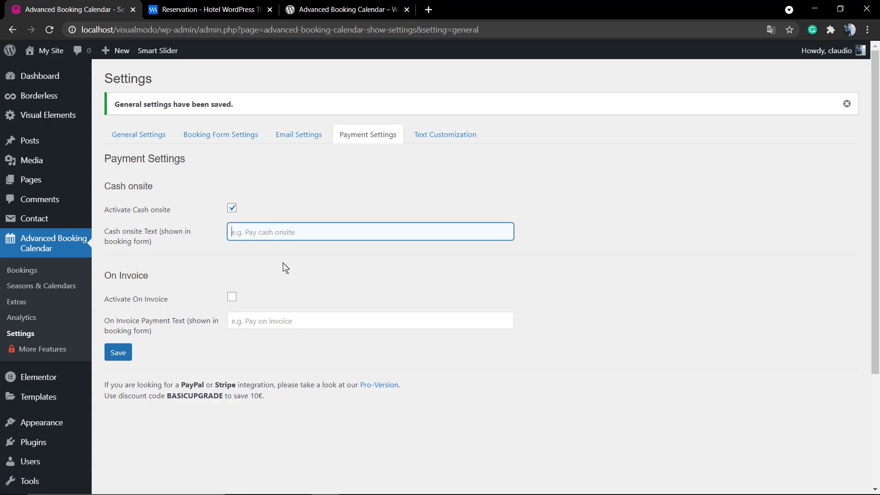
click(229, 210)
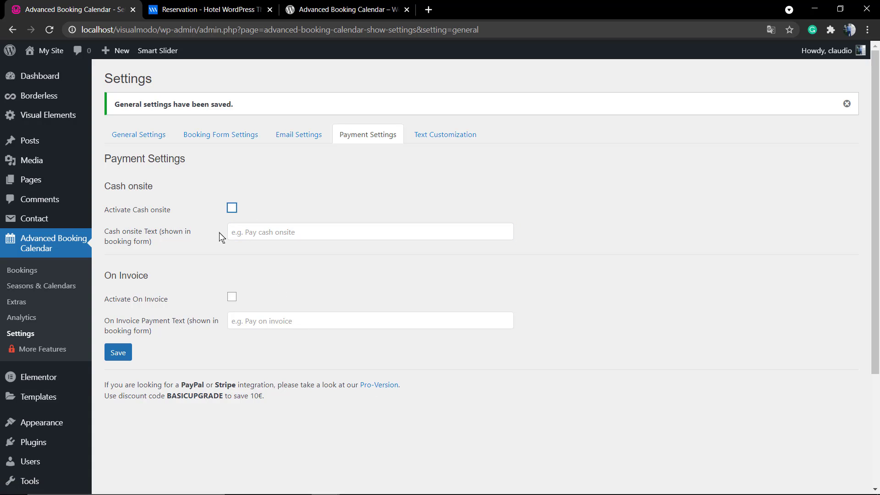
Step: Save the Text Customization tab with every booking-form label left empty
click(452, 142)
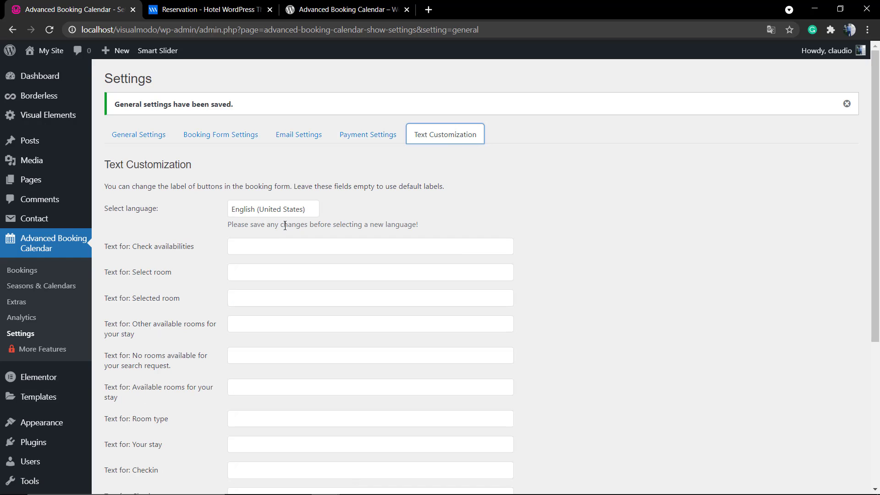
scroll(282, 226, down, 5)
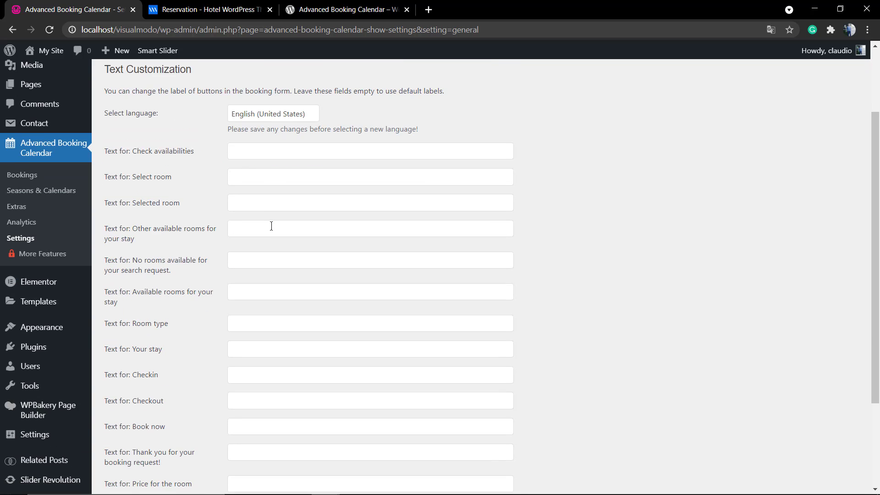
scroll(271, 226, down, 1)
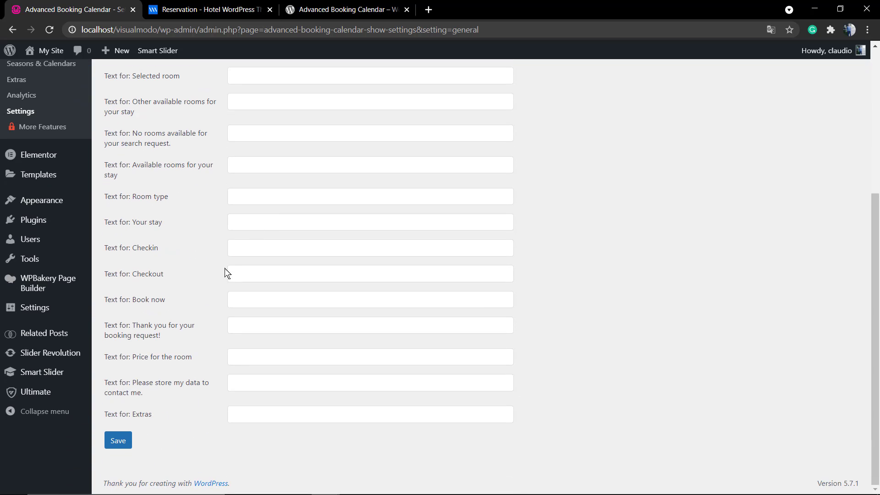
scroll(169, 345, up, 1)
scroll(170, 344, up, 5)
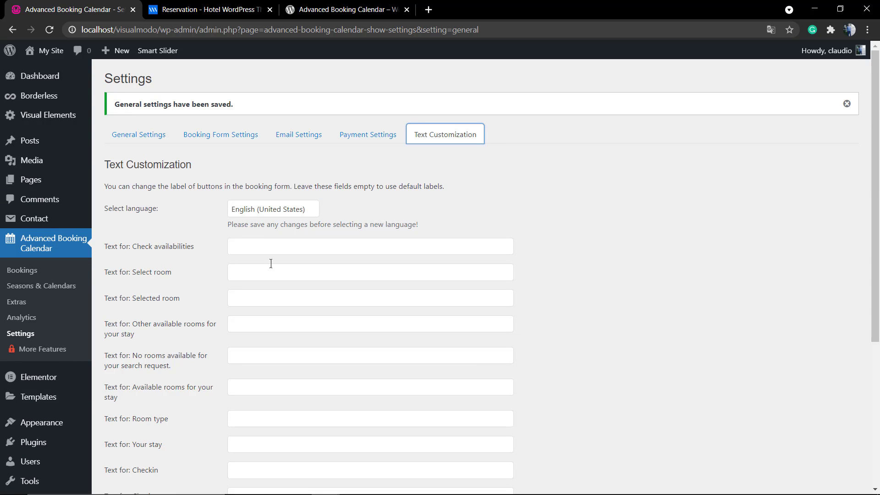
scroll(249, 232, down, 4)
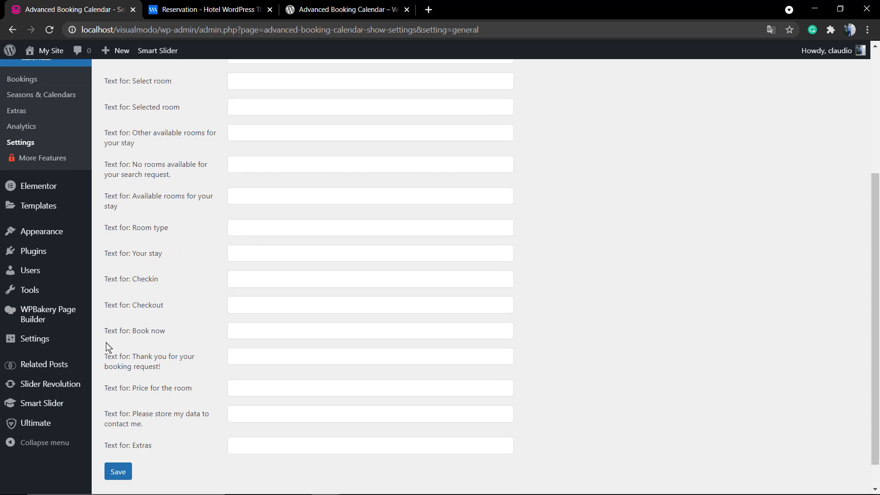
scroll(115, 389, down, 1)
click(115, 442)
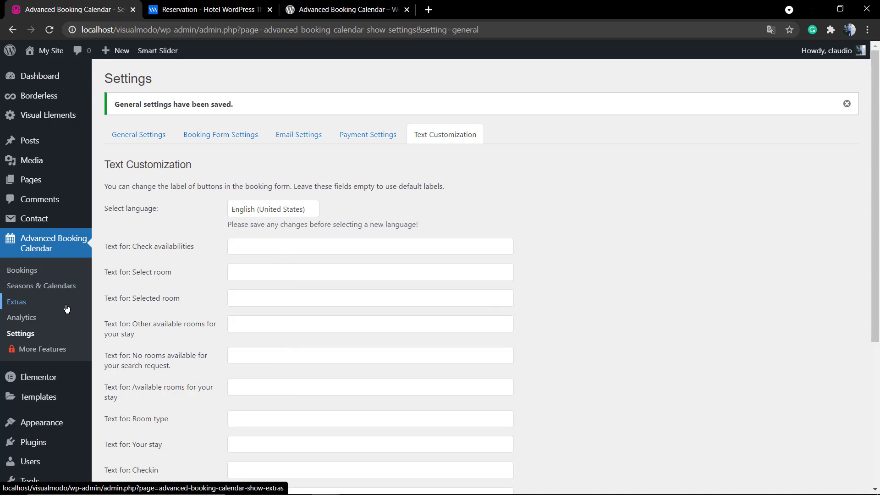
Step: In Seasons & Calendars, name the new calendar 'hotel 1'
click(59, 288)
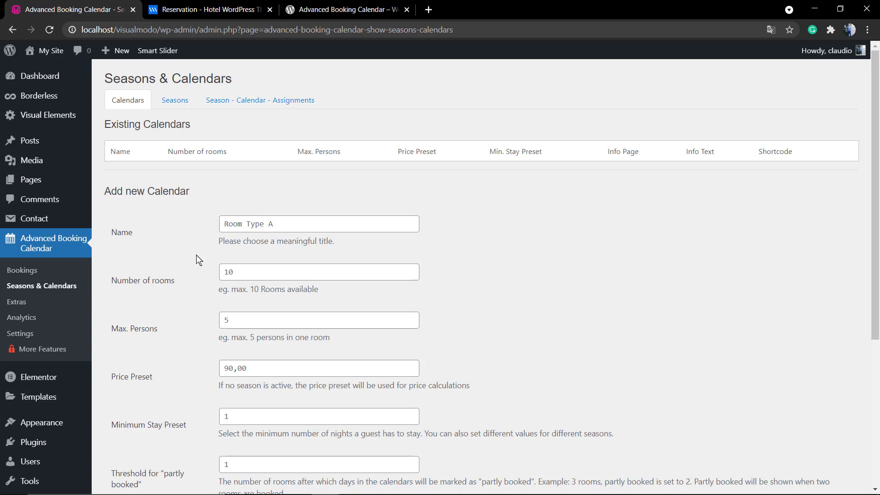
key(Tab)
click(306, 226)
text(Room number 1)
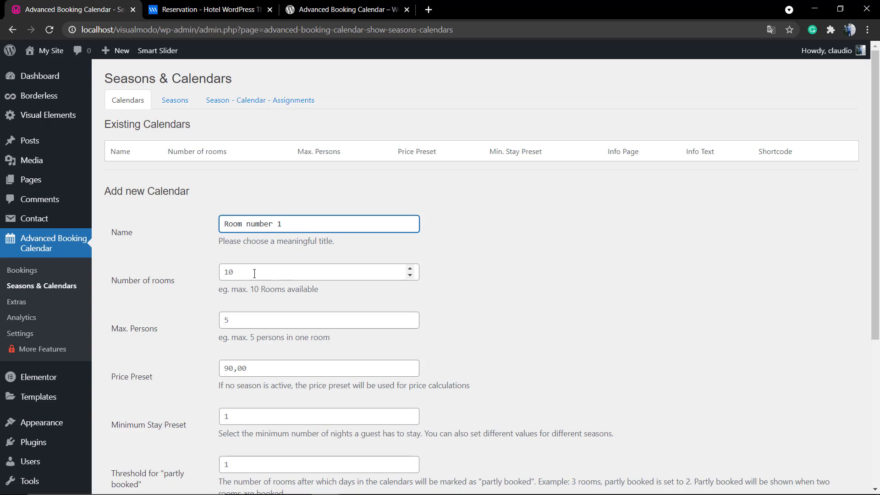
click(254, 274)
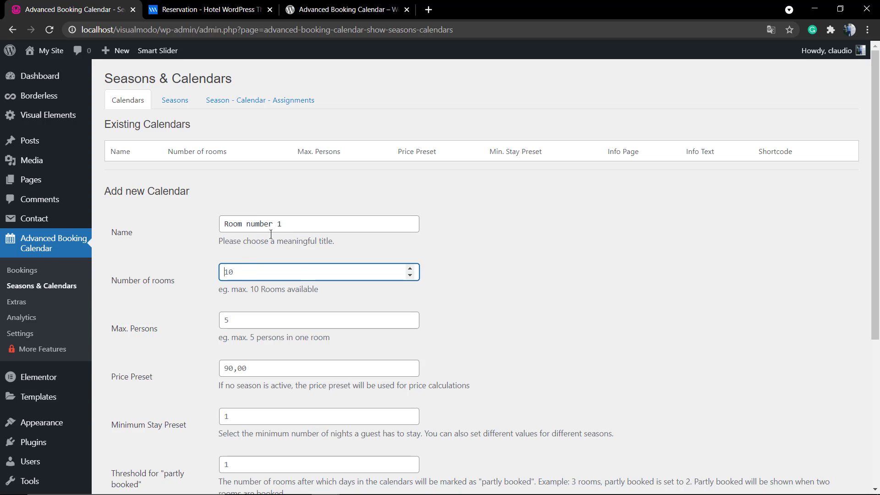
drag(293, 224, 221, 210)
text(hotel 1)
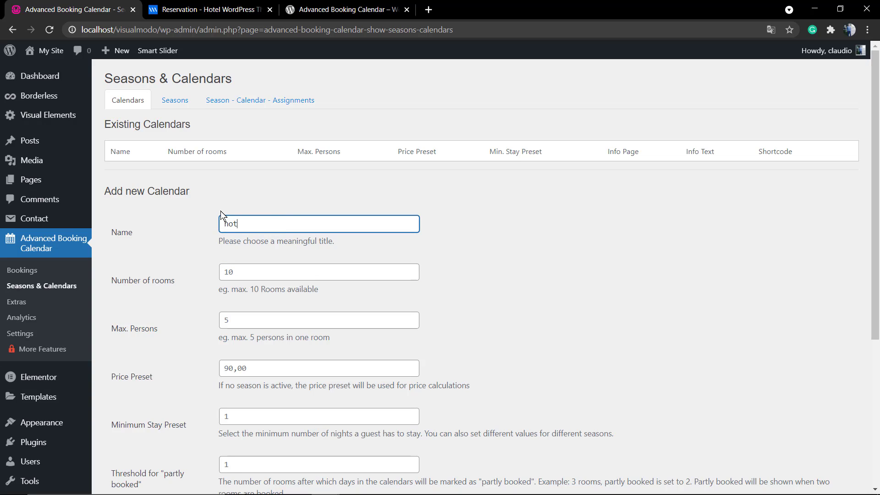
Step: Keep the number of rooms at 10 and set Max. Persons to 4
click(264, 272)
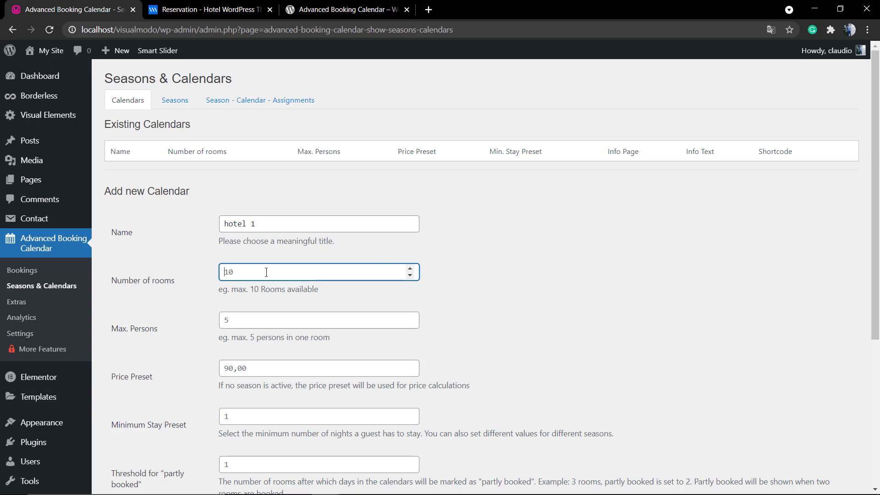
click(411, 274)
click(411, 269)
click(410, 269)
double_click(410, 270)
scroll(296, 301, down, 2)
click(246, 220)
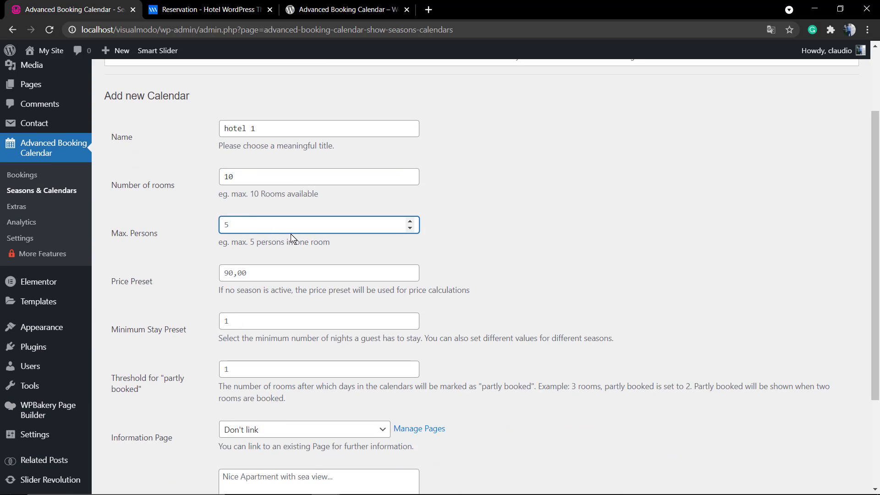
key(BackSpace)
text(1)
click(411, 222)
double_click(411, 222)
Step: Replace the 90,00 price preset with 50
click(224, 275)
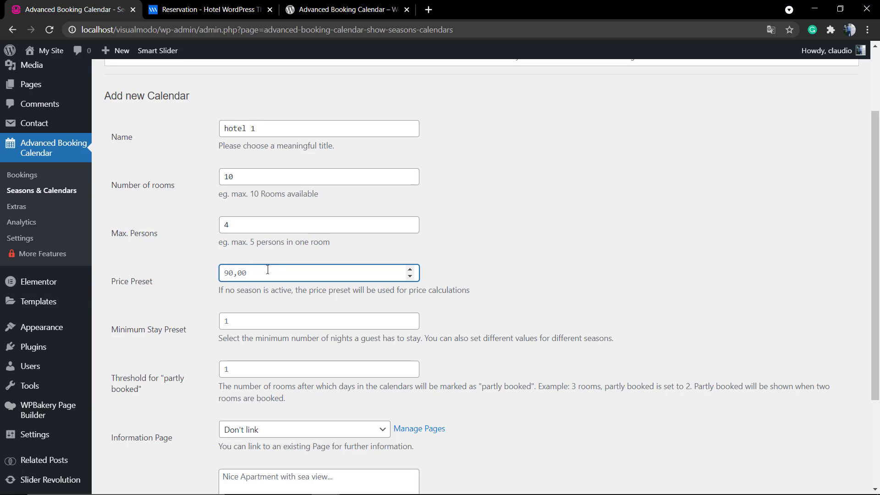
key(ctrl+a)
text(5000)
key(BackSpace)
key(BackSpace)
scroll(250, 297, down, 2)
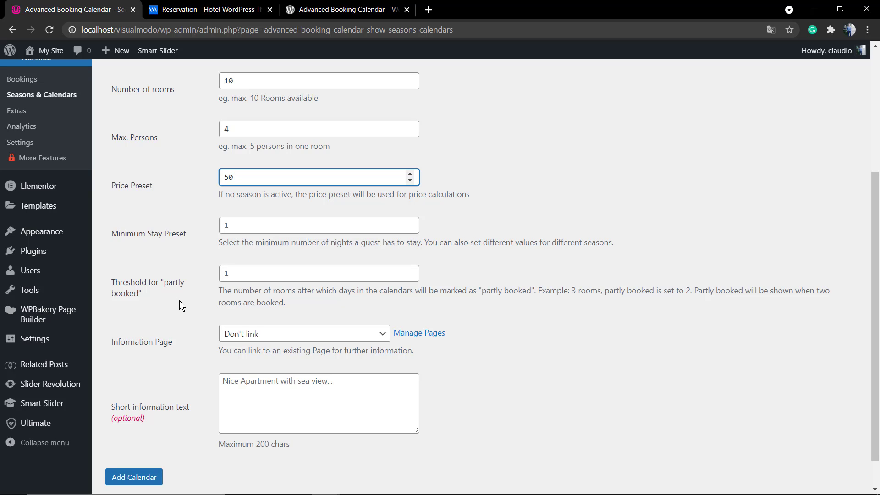
Step: Link the calendar to the About Me page with the text 'Nice room with view to the sea'
click(275, 337)
click(275, 336)
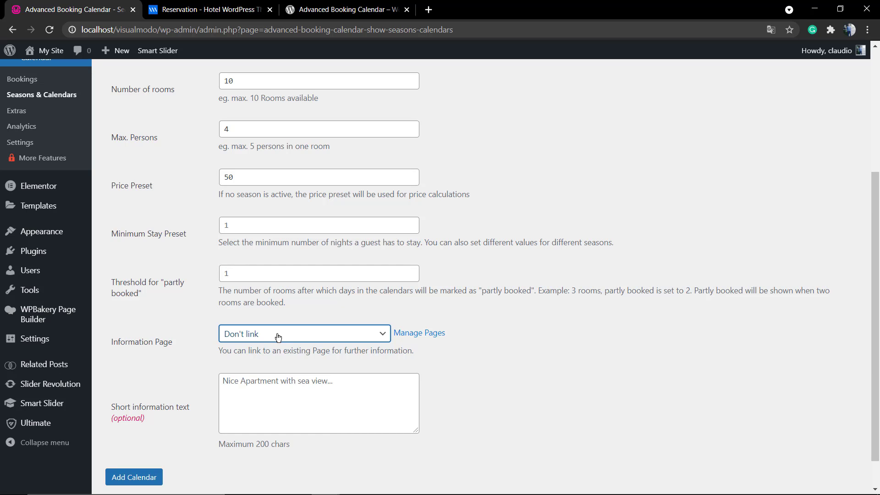
click(279, 336)
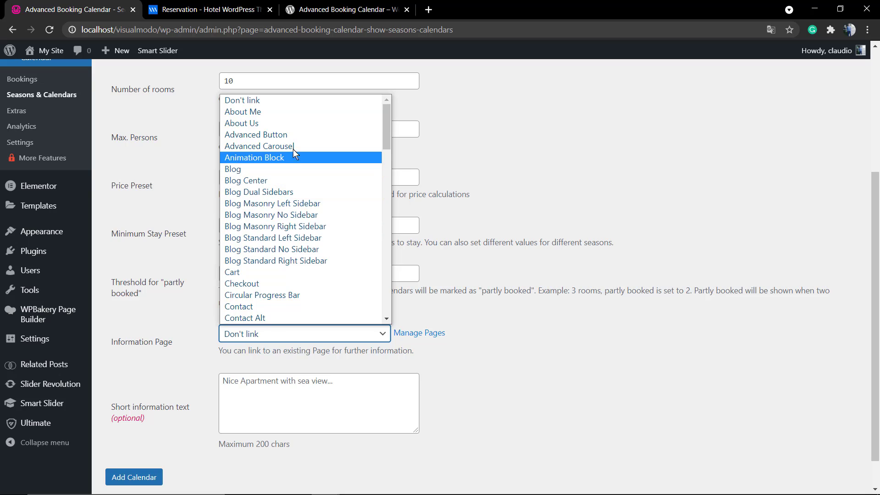
click(291, 113)
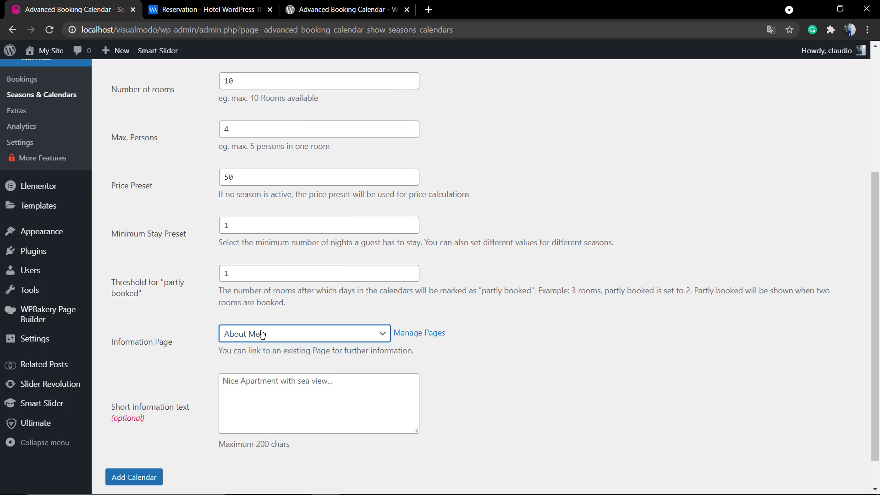
click(244, 384)
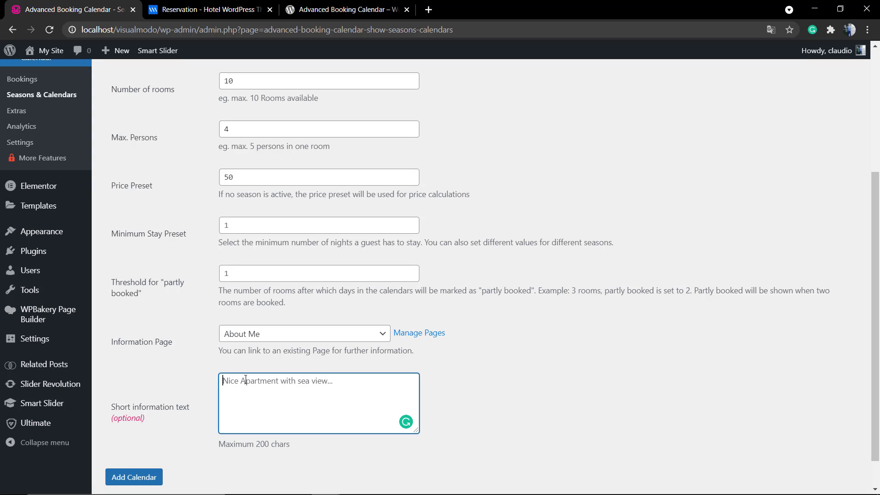
text(Nice room with view to the sea,)
Step: Enter minimum stay 1, raise the partly-booked threshold, add the calendar and select its shortcode
scroll(119, 447, down, 1)
click(122, 439)
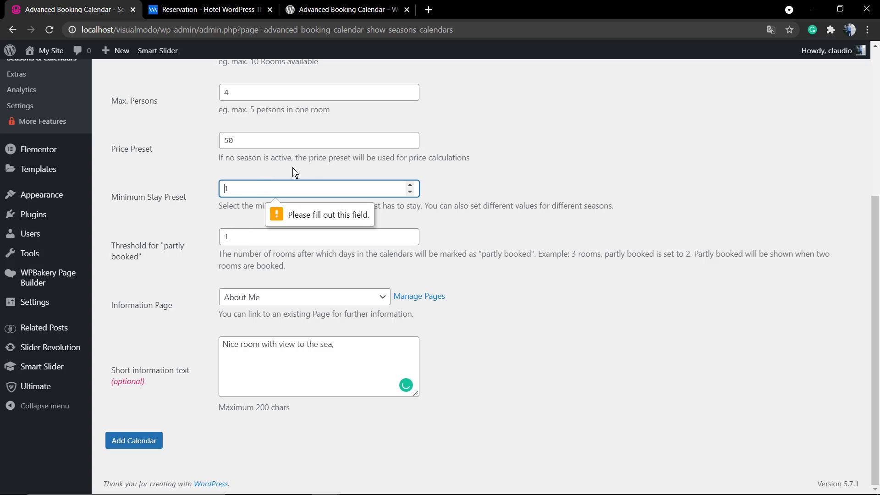
text(1)
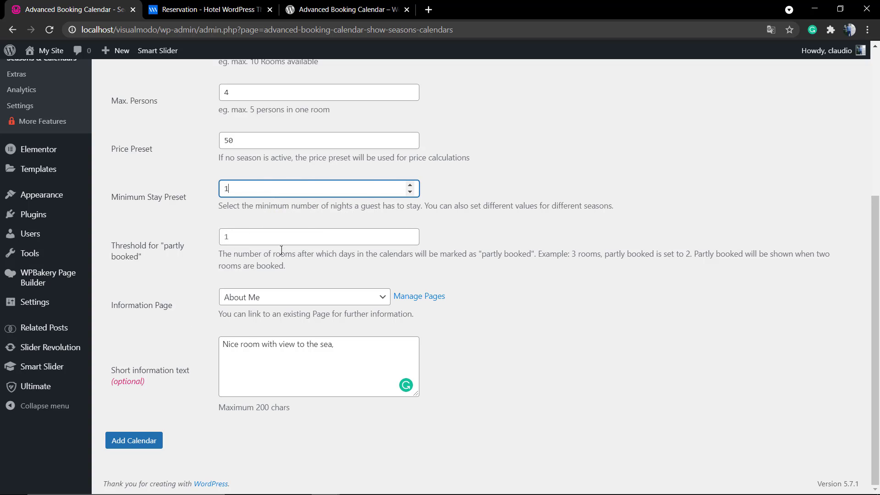
click(121, 442)
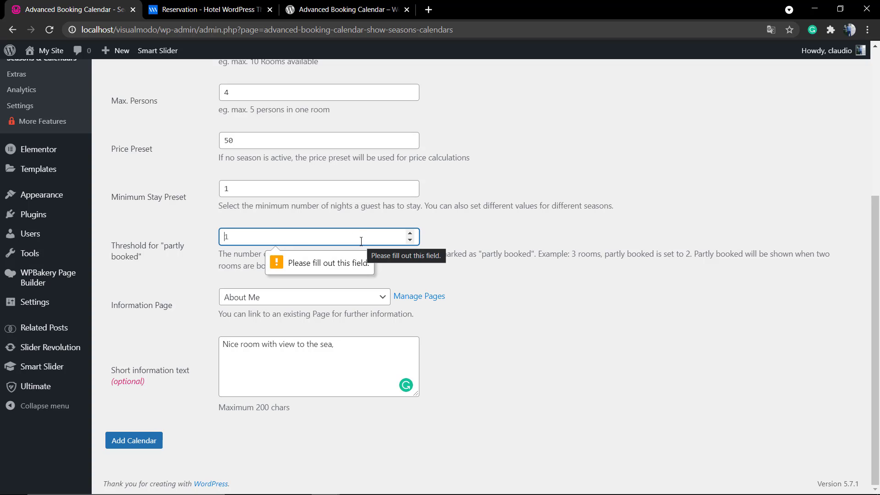
click(411, 234)
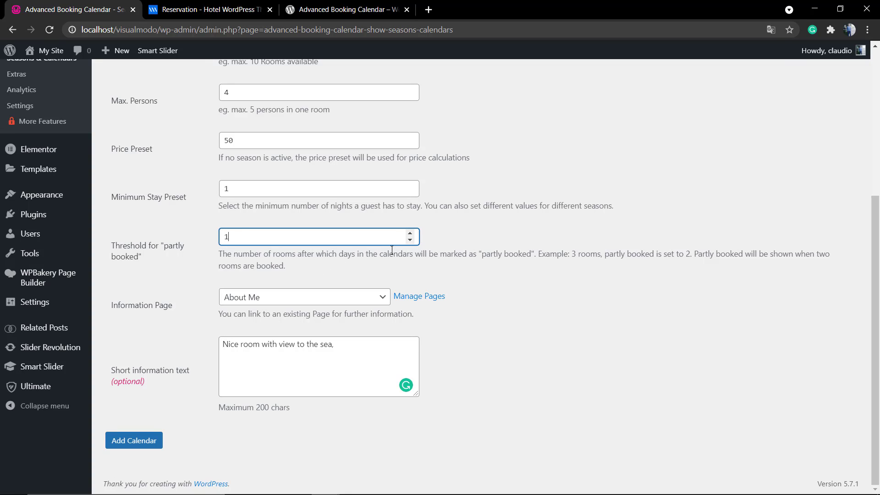
click(411, 233)
click(128, 447)
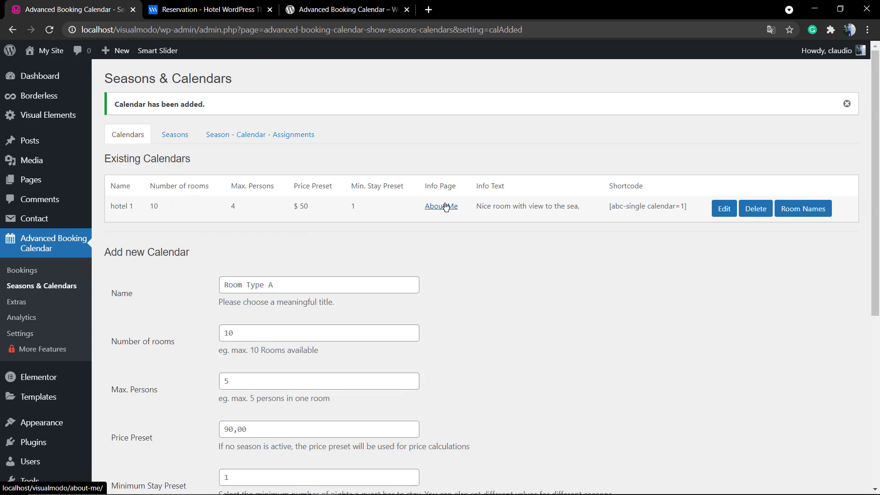
triple_click(662, 206)
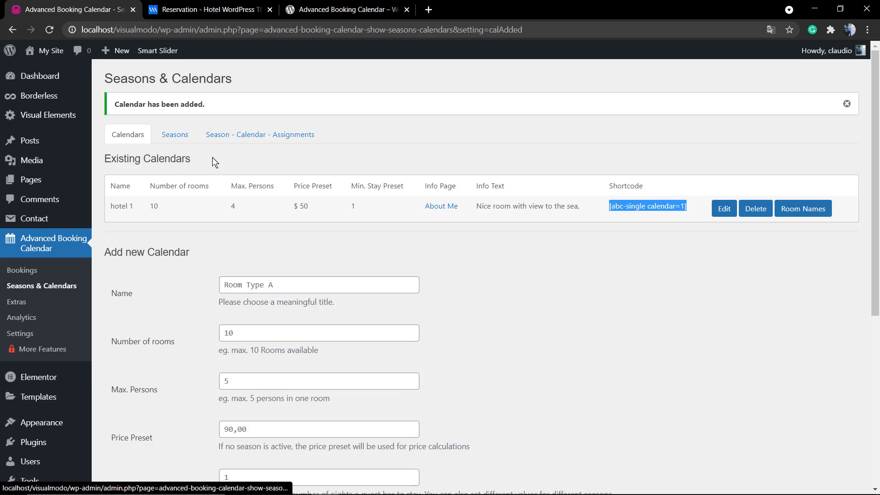
Step: Add a season named 'Summer price' with price 30 and a 2-night minimum stay
click(182, 134)
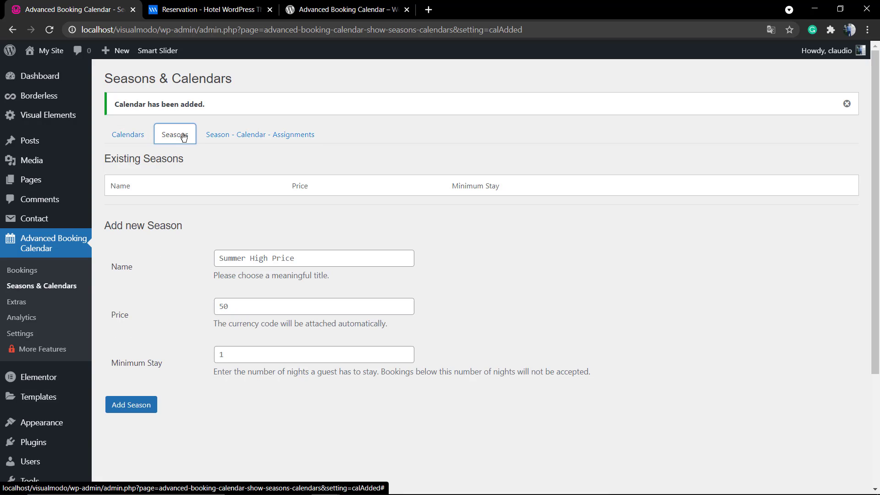
click(237, 264)
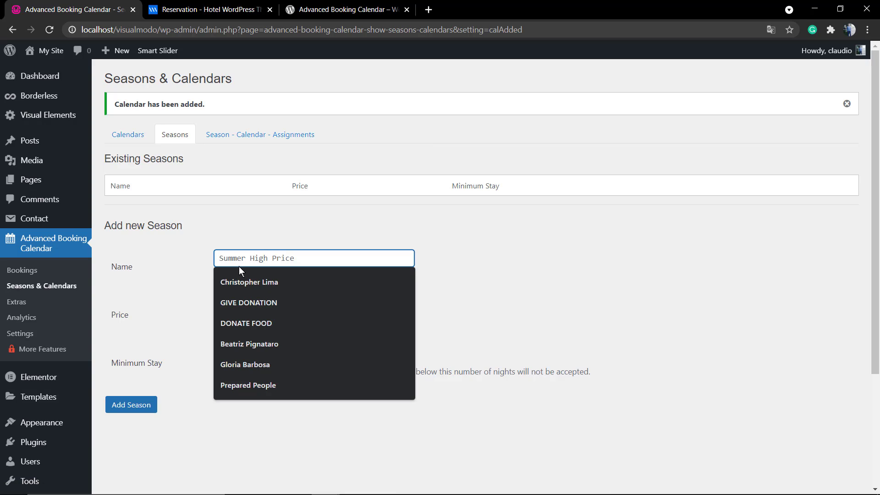
text(Summer price)
click(261, 310)
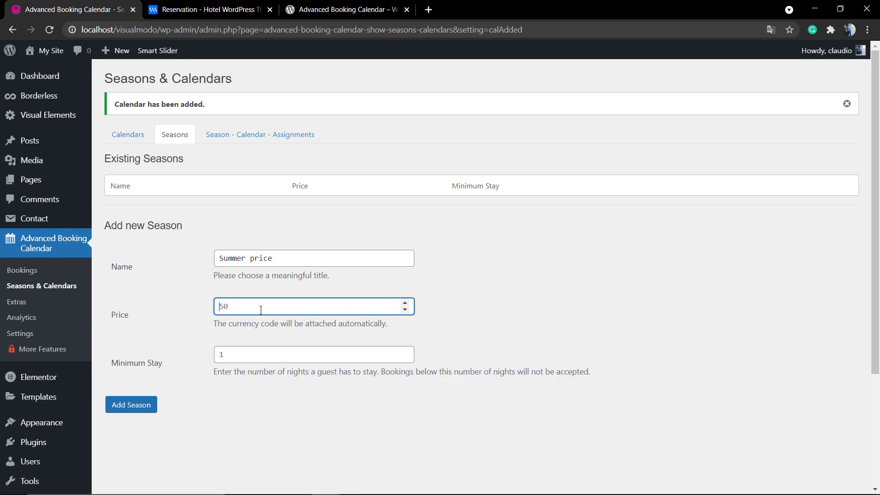
click(405, 304)
click(405, 303)
click(405, 304)
drag(277, 304, 179, 307)
text(30)
click(247, 350)
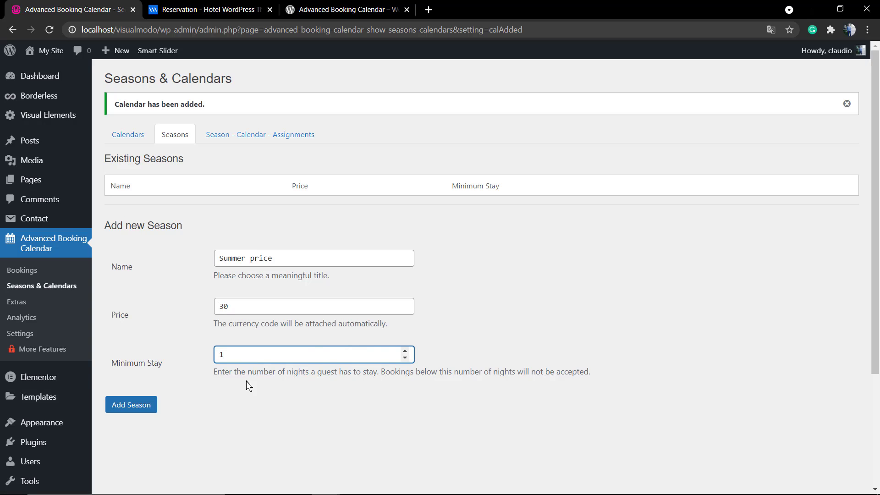
click(405, 351)
click(140, 410)
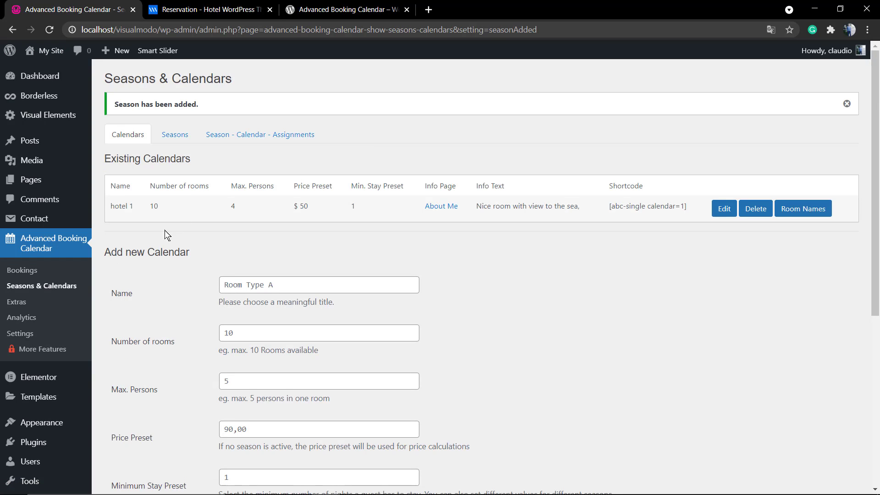
Step: Assign the Summer price season to hotel 1 with start date 1 December 2021
click(167, 137)
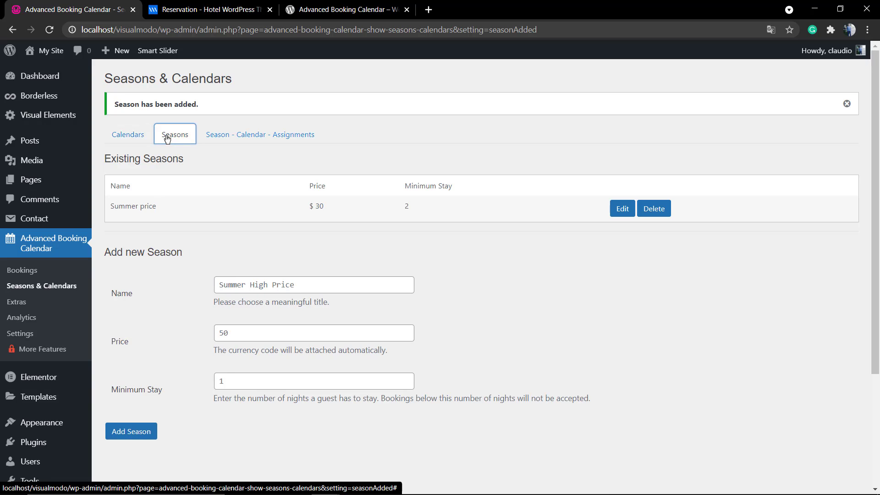
click(217, 138)
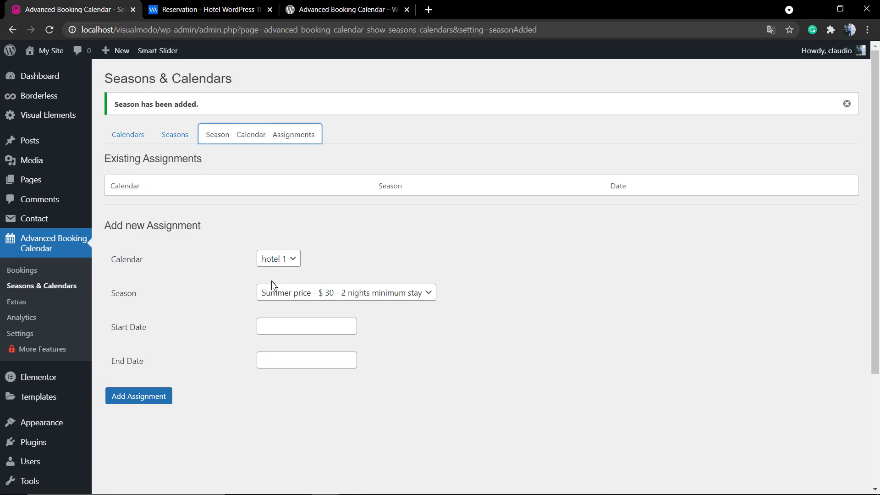
click(295, 292)
click(297, 291)
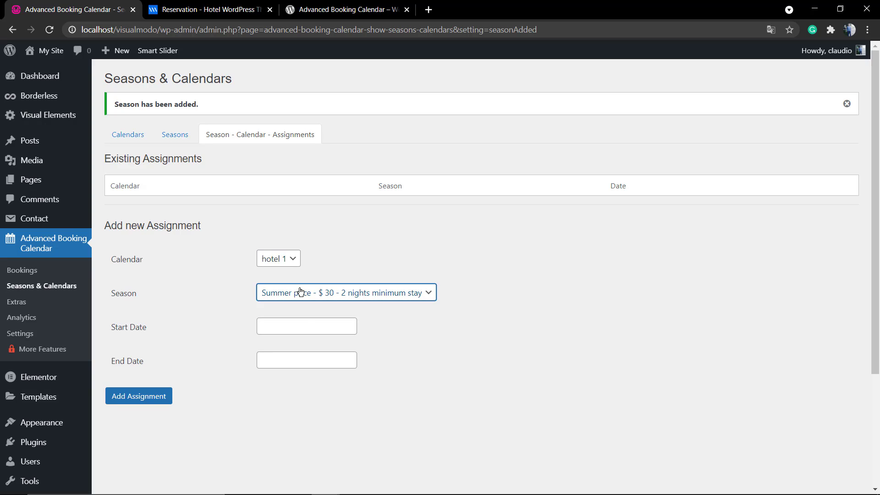
click(304, 325)
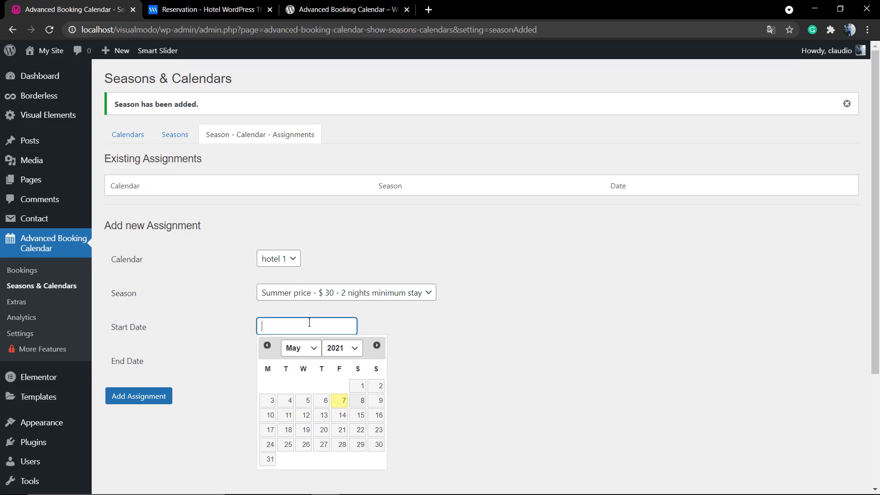
click(372, 349)
click(372, 349)
click(371, 349)
click(372, 349)
click(371, 349)
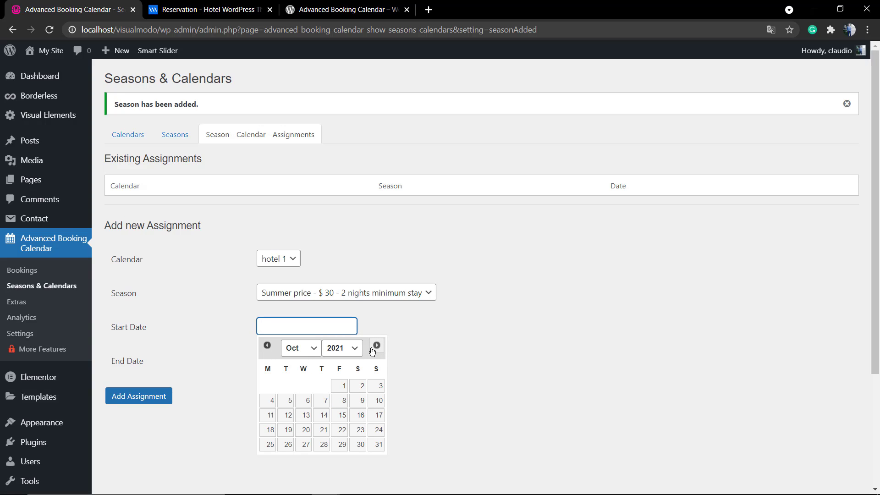
click(372, 349)
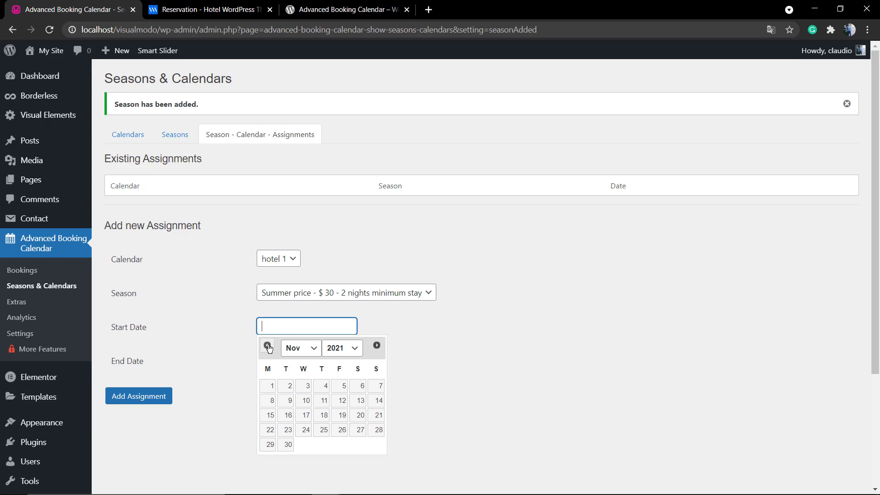
click(376, 345)
click(376, 346)
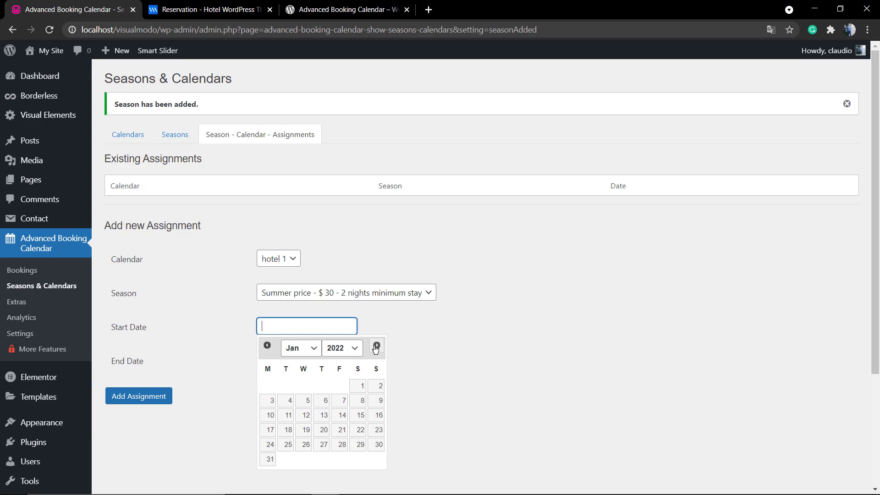
click(267, 346)
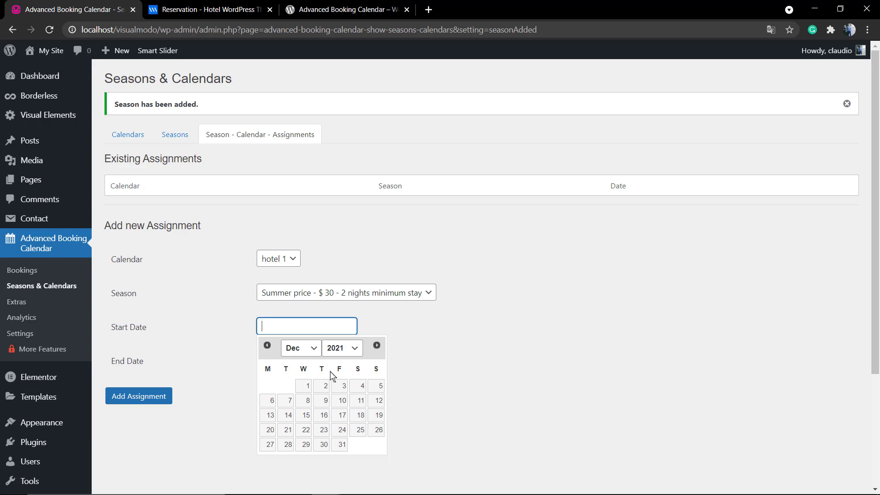
click(306, 388)
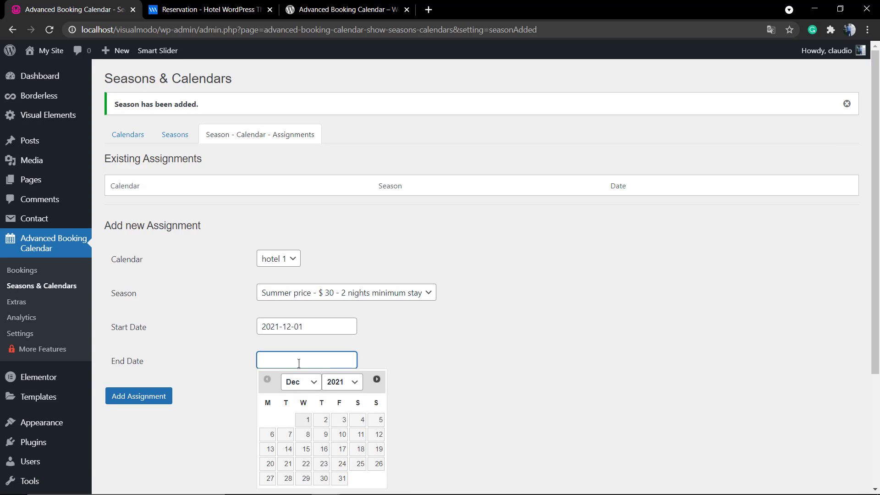
Step: Set the end date to 12 January 2022, add the assignment and check it's listed
click(377, 379)
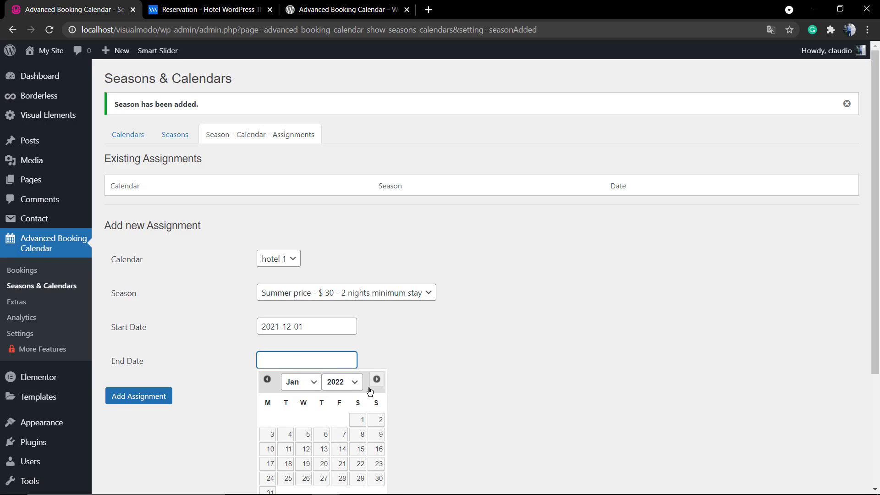
click(306, 449)
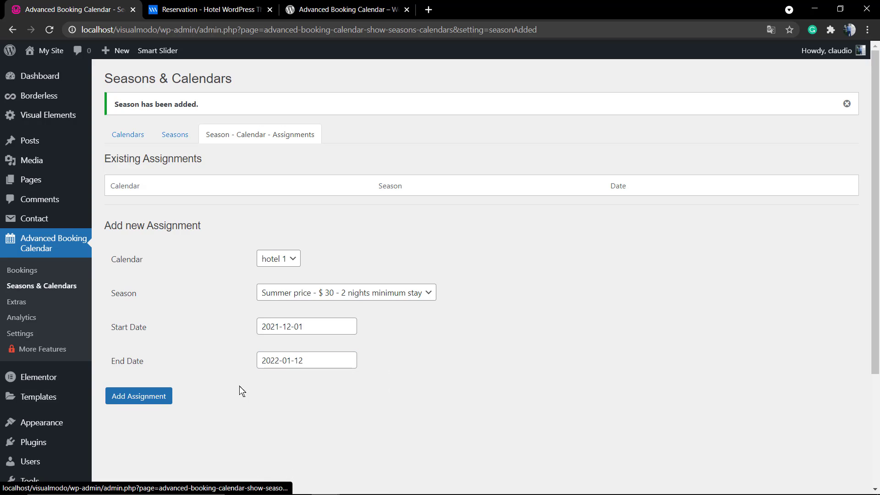
click(162, 396)
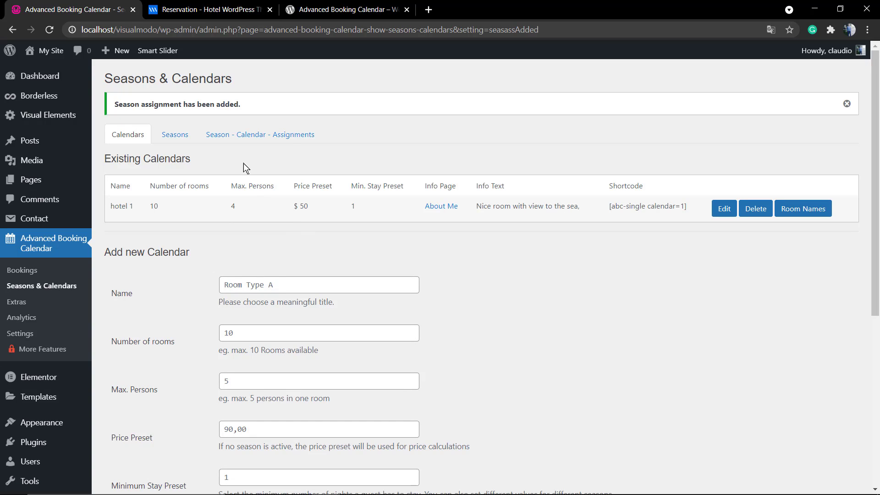
click(274, 140)
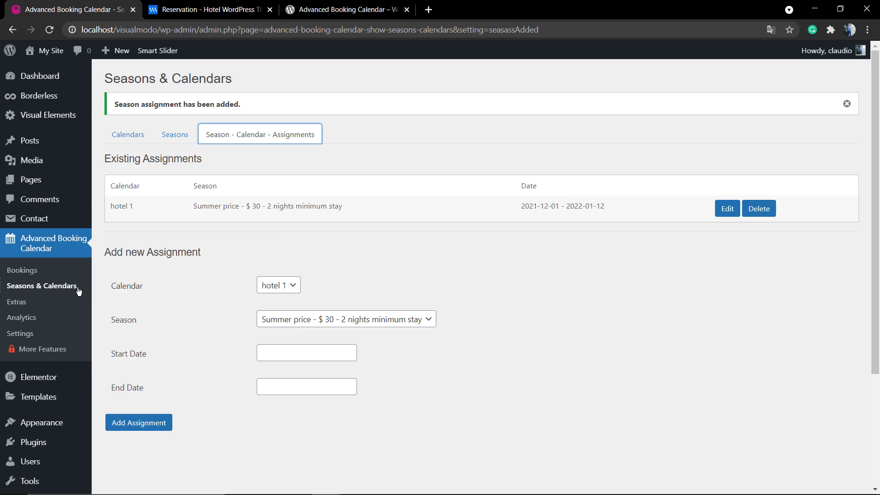
Step: In the extras settings, name the new extra 'WiFi'
click(52, 301)
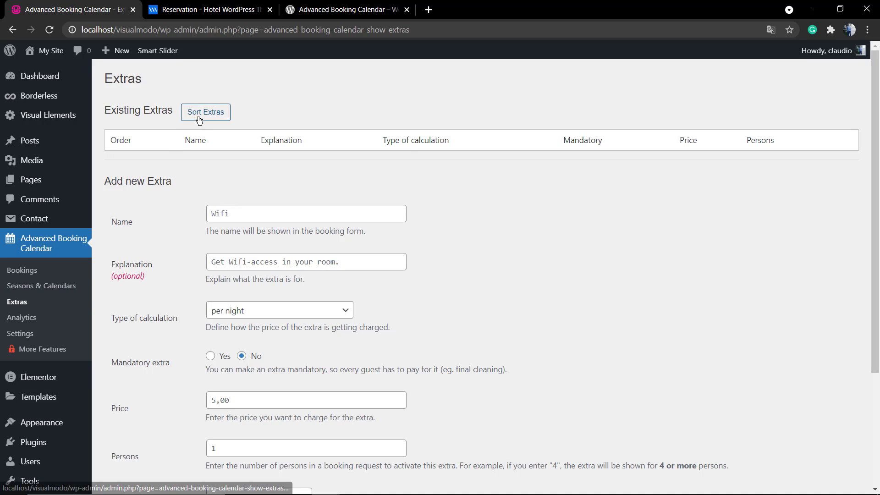
scroll(189, 191, down, 2)
click(213, 215)
click(172, 231)
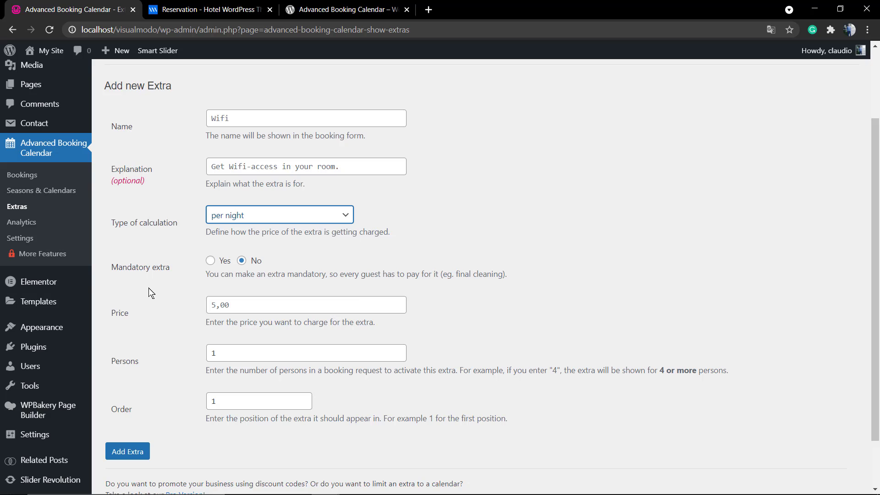
scroll(154, 307, down, 1)
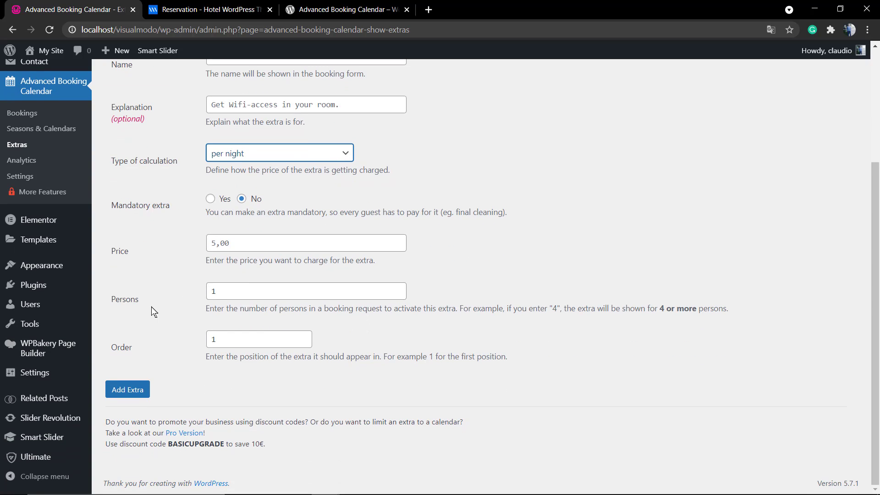
scroll(151, 307, up, 3)
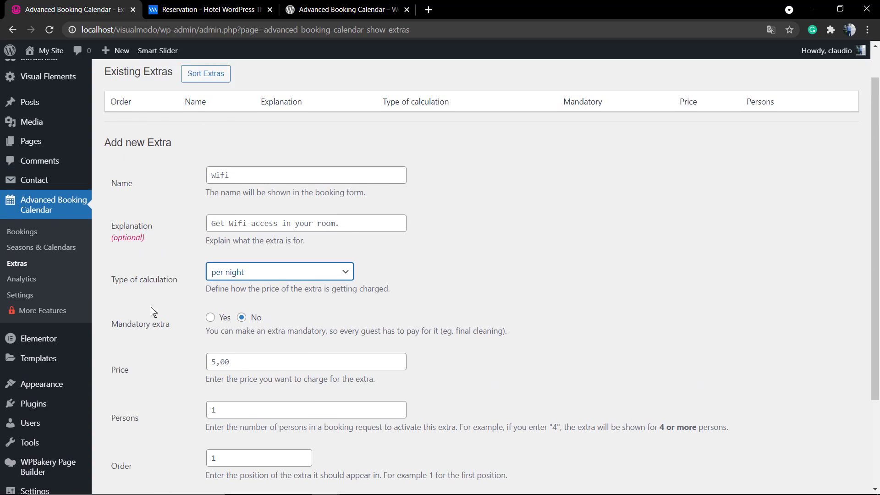
click(248, 262)
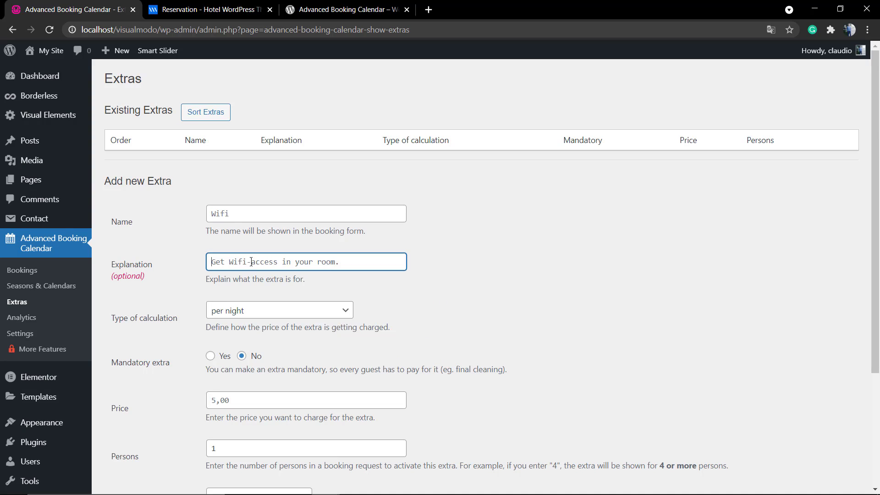
click(234, 211)
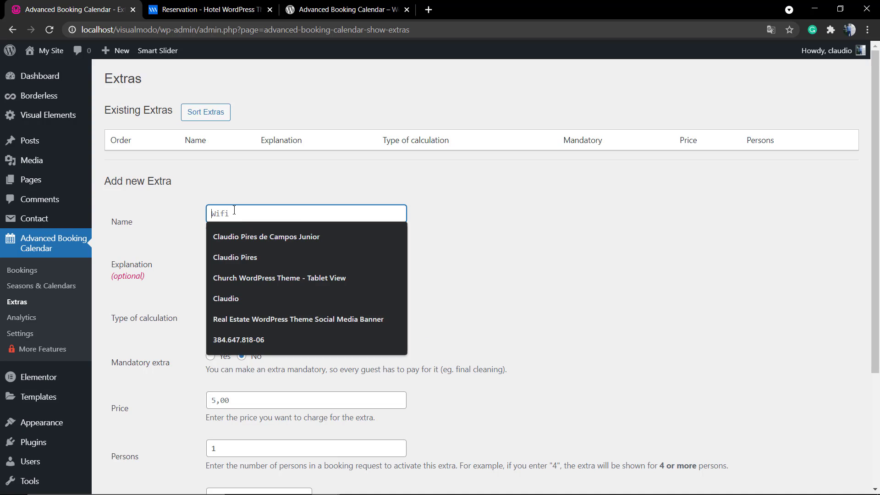
text(WiFi)
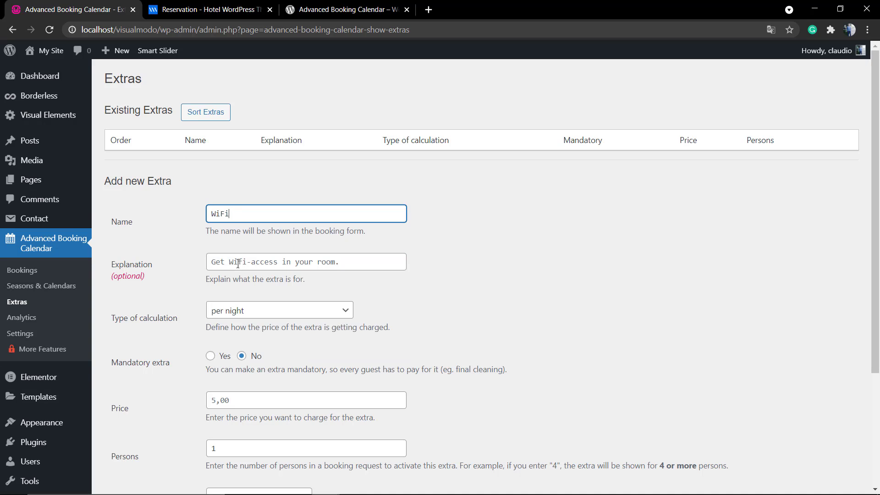
double_click(242, 217)
Step: Give it the explanation 'Extra Internet Speed' and charge it once regardless of persons
click(251, 258)
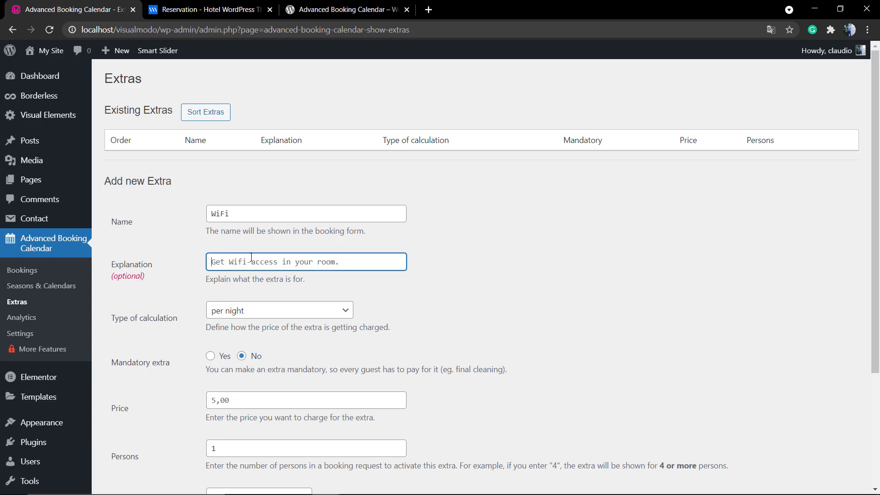
text(Extra Internet Spped)
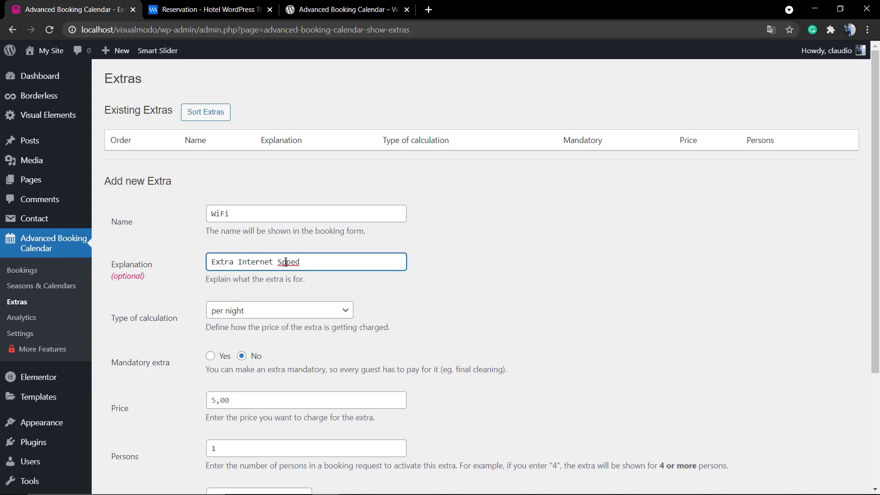
right_click(285, 262)
key(Escape)
text(Speed)
click(261, 316)
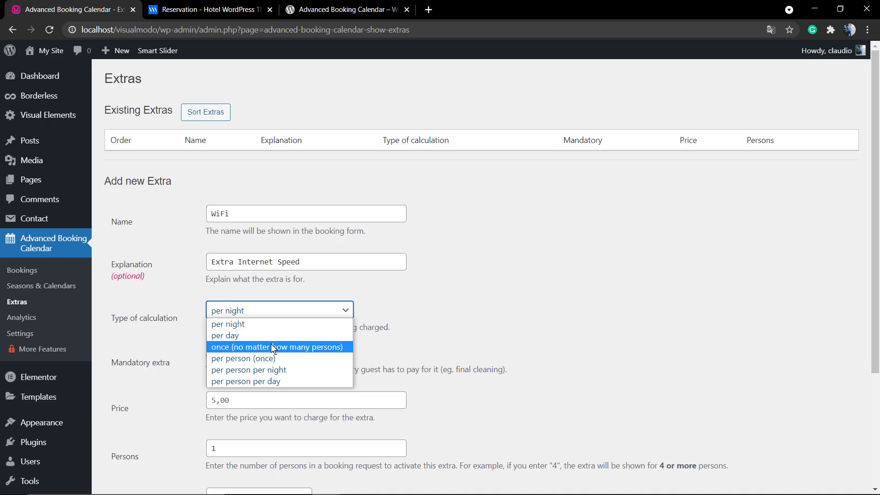
click(298, 347)
Step: Set price 10, persons 2 and order 4, then save the WiFi extra
scroll(197, 329, down, 2)
click(236, 308)
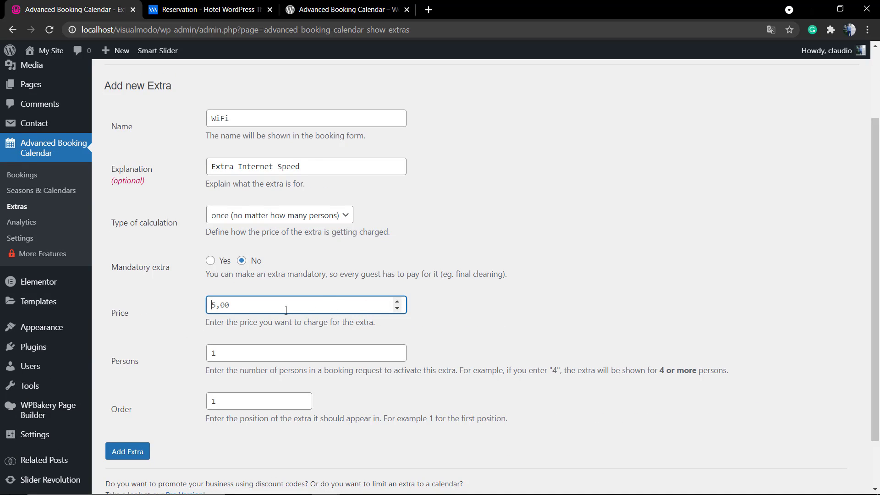
key(BackSpace)
key(BackSpace)
key(BackSpace)
key(BackSpace)
text(10)
click(397, 350)
click(231, 403)
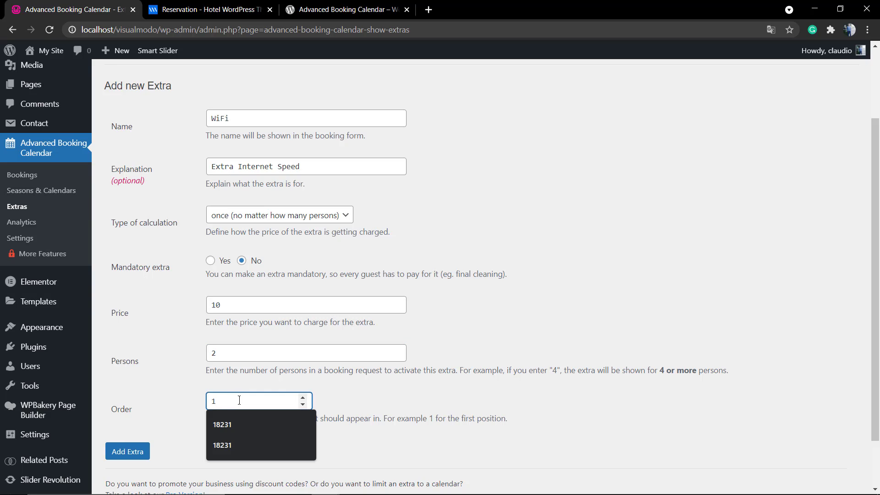
click(196, 394)
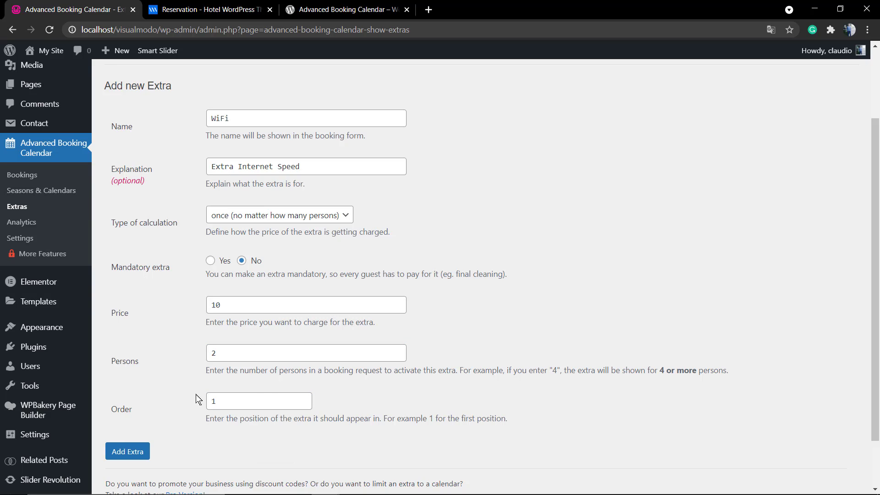
click(302, 398)
click(303, 398)
click(302, 397)
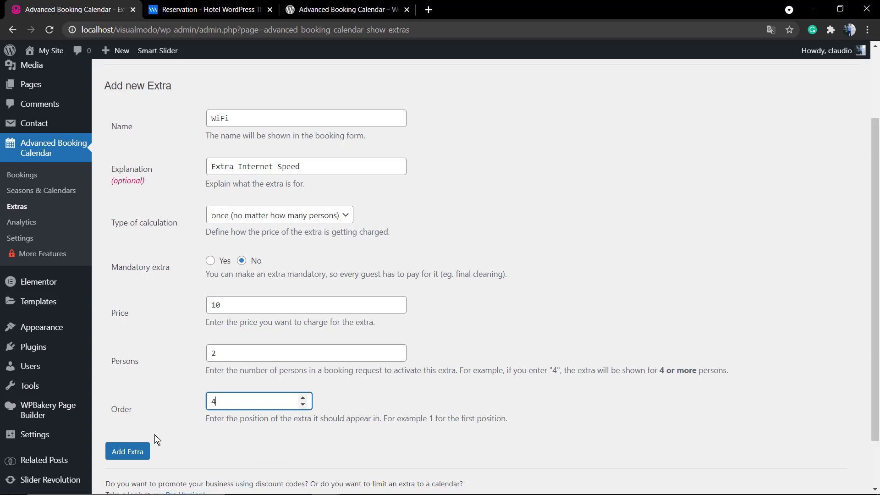
click(136, 452)
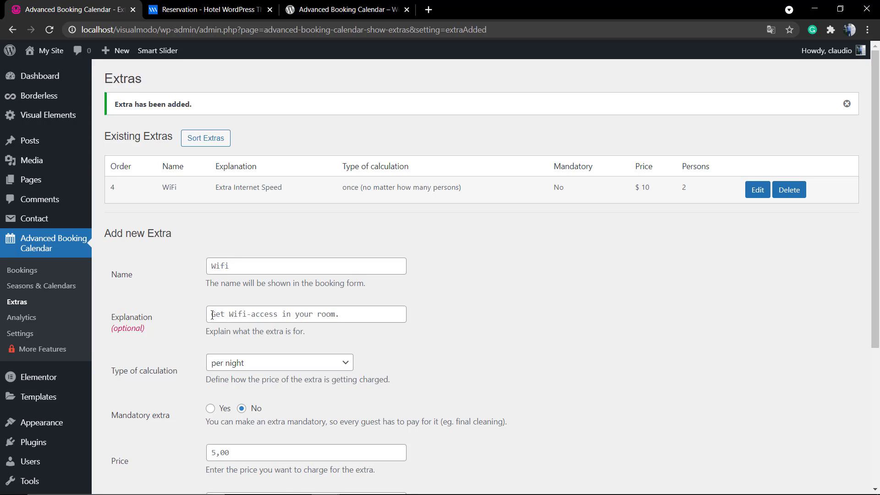
Step: Open the Sort Extras view for the existing extras, then go to the booking Analytics page
scroll(212, 315, down, 4)
scroll(202, 138, up, 4)
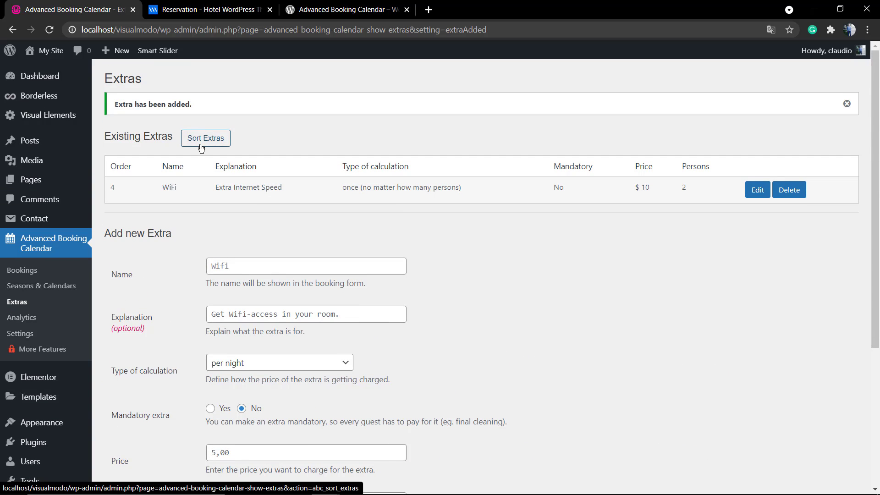
click(201, 138)
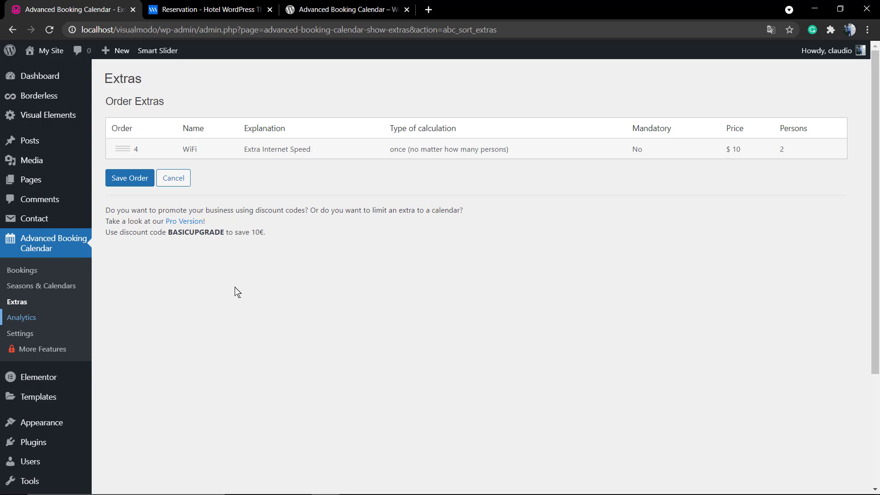
click(26, 321)
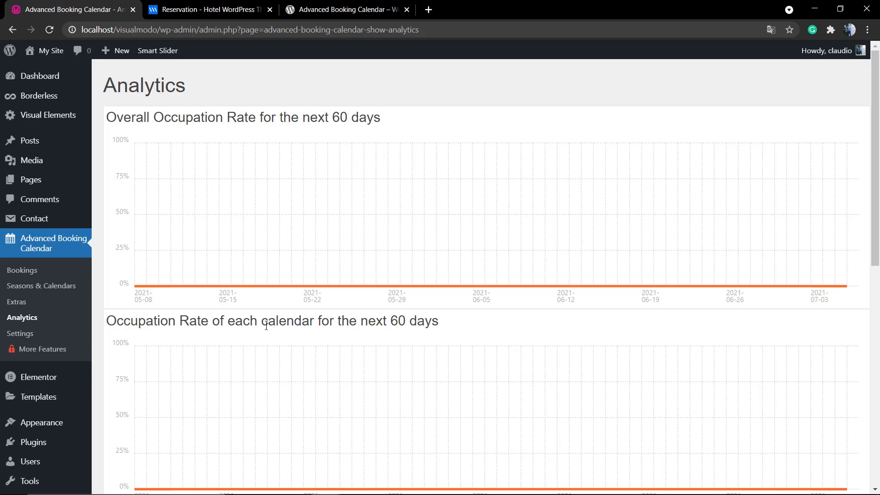
Step: Scroll through the 60-day occupation rate charts, overall and per calendar, both at 0%
scroll(235, 173, down, 6)
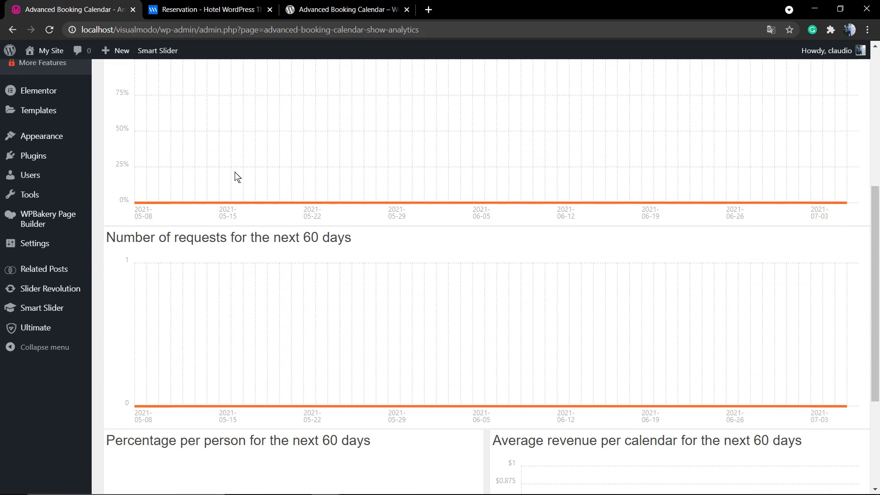
scroll(231, 181, down, 4)
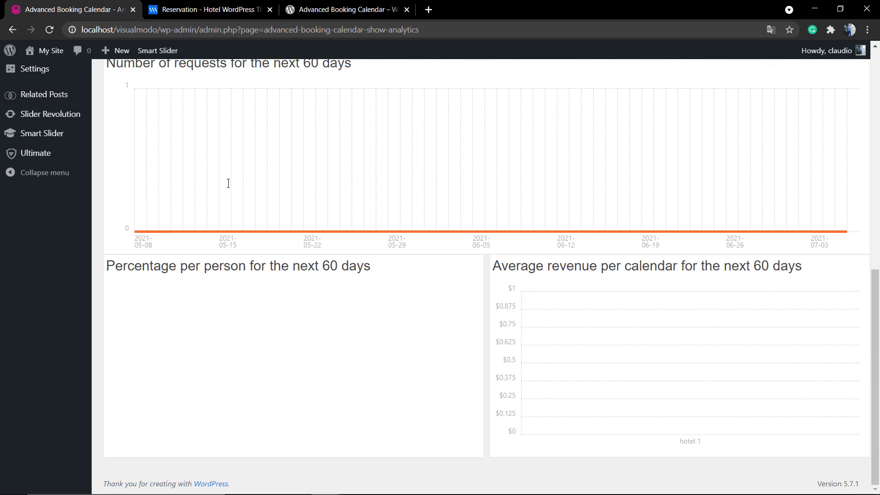
scroll(345, 312, up, 10)
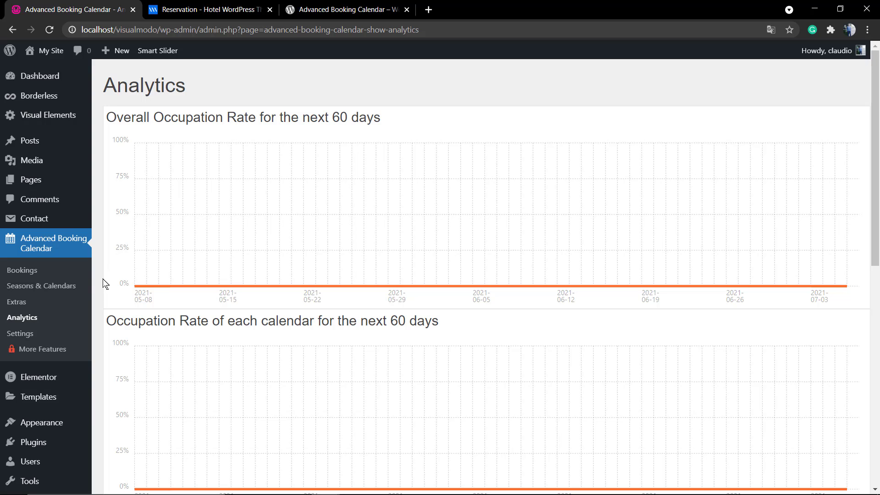
Step: View the Pro-version More Features list, then return to the wordpress.org plugin page
click(30, 347)
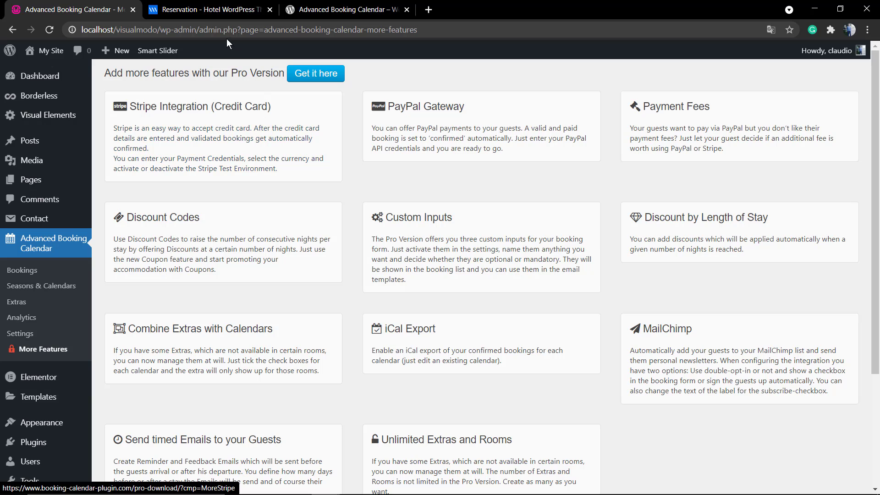
click(219, 14)
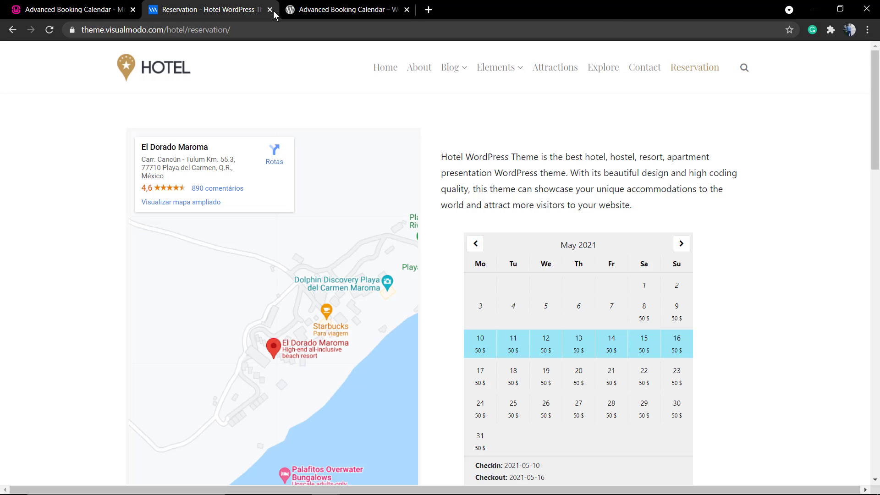
click(305, 10)
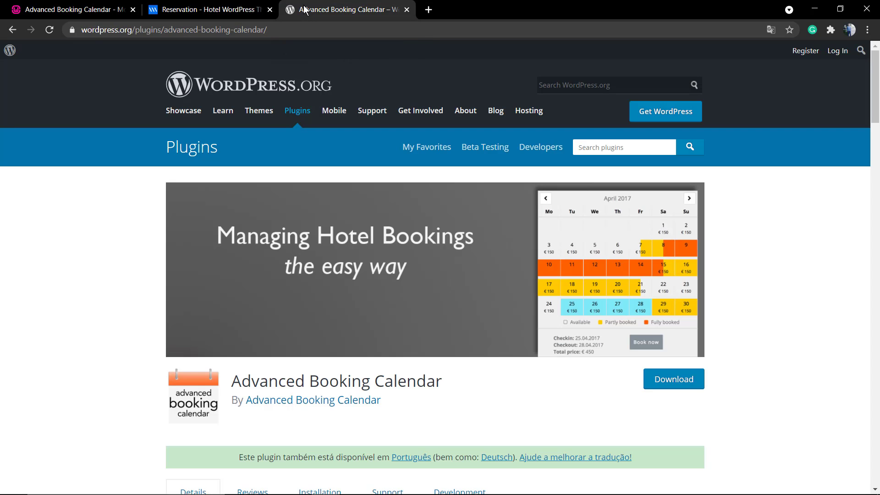